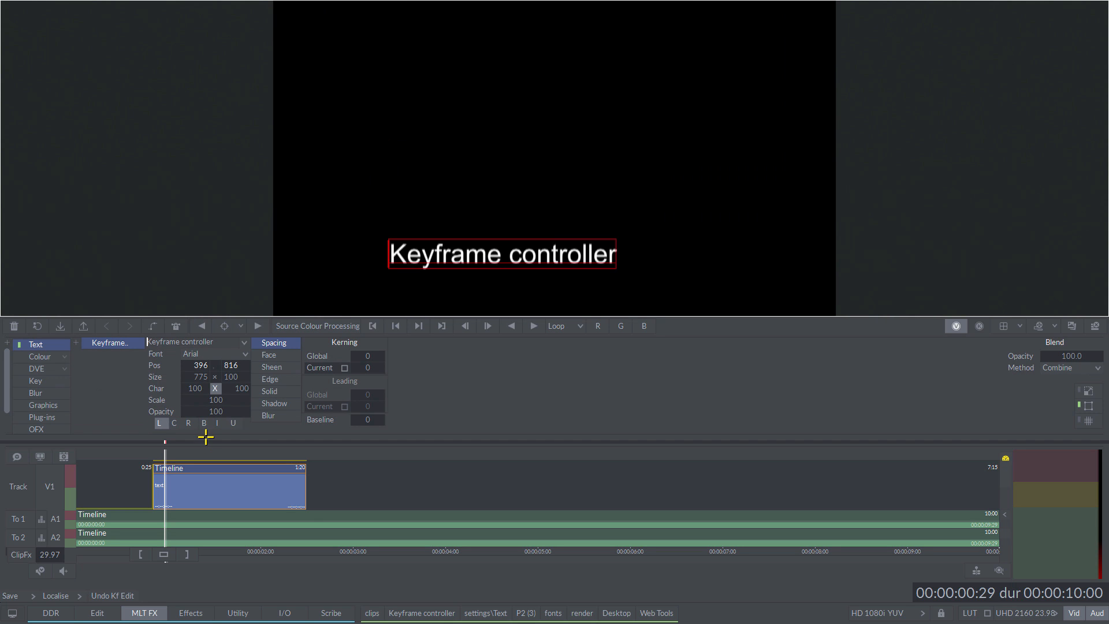
Step: Expand the keyframe graph above the timeline and scale it so the text clip's Pos X and Pos Y curves fill its width
{"action": "left_click_drag", "start_coordinate": [206, 433], "coordinate": [227, 232]}
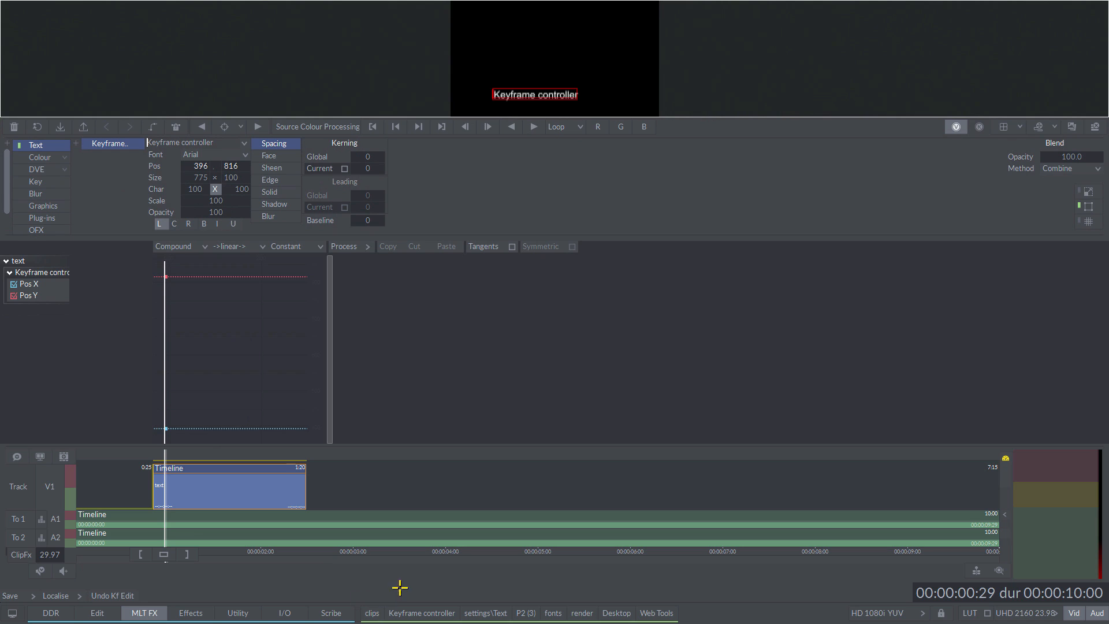
{"action": "left_click_drag", "start_coordinate": [395, 585], "coordinate": [131, 352]}
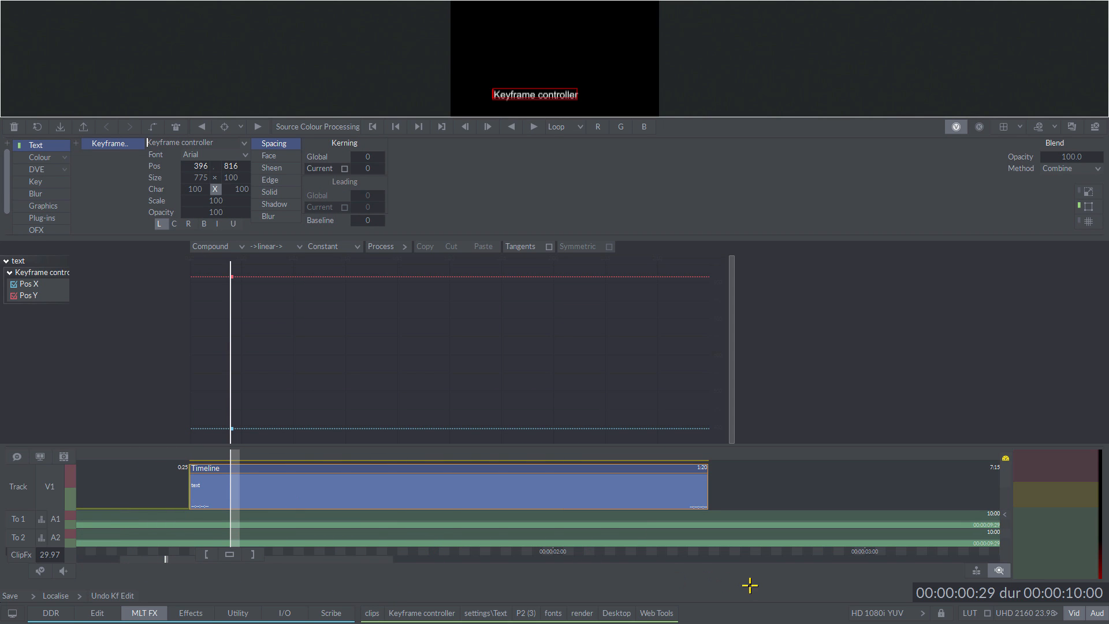
{"action": "left_click_drag", "start_coordinate": [749, 585], "coordinate": [152, 446]}
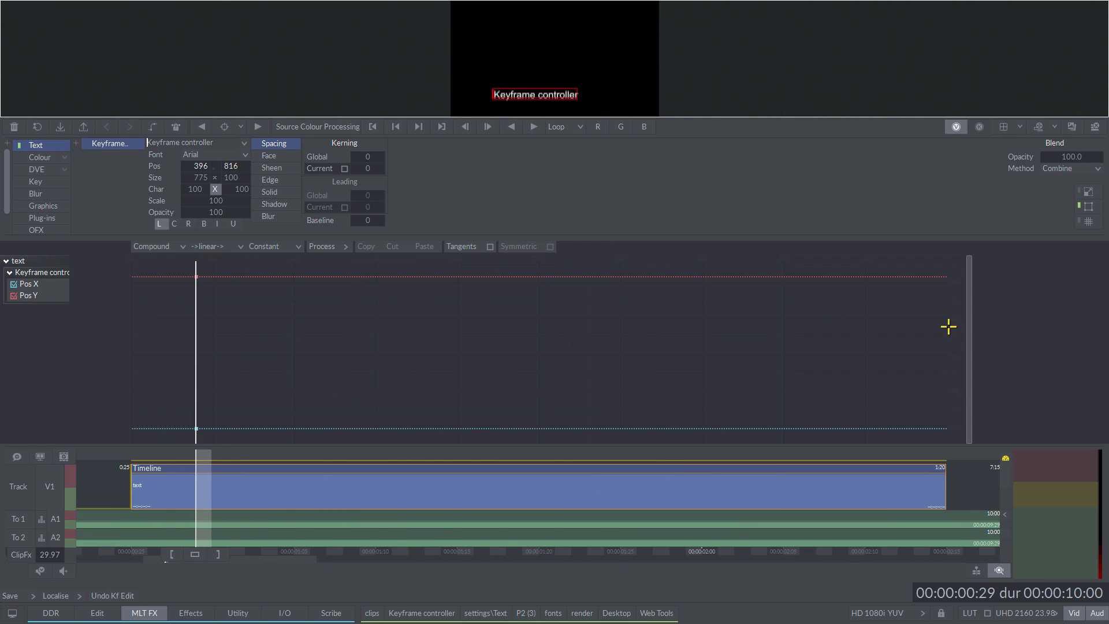
{"action": "left_click_drag", "start_coordinate": [969, 331], "coordinate": [803, 325]}
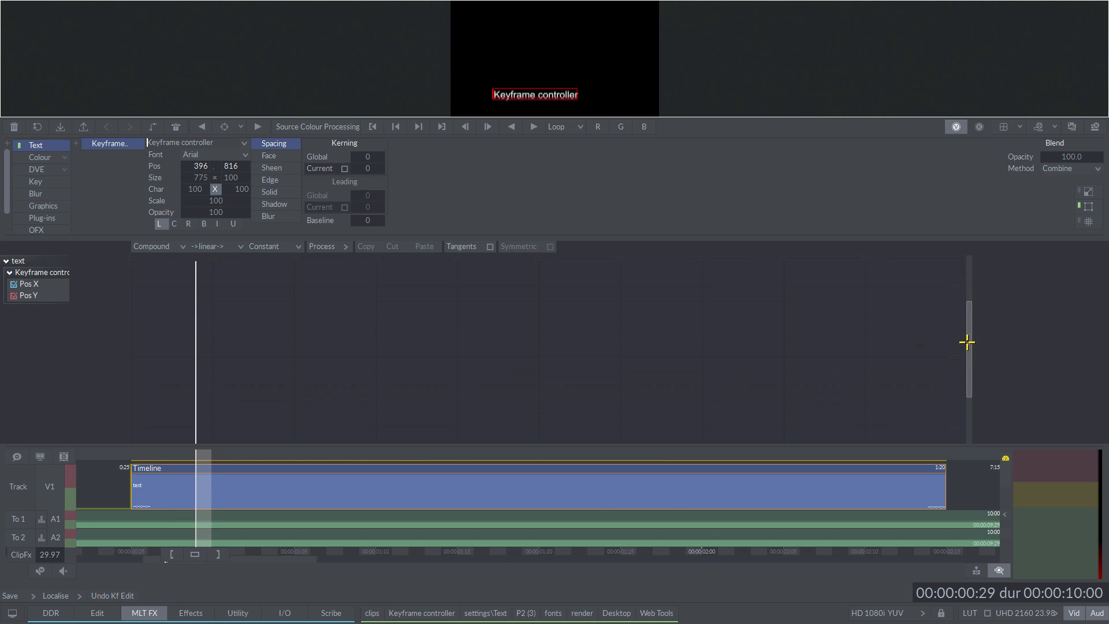
{"action": "left_click_drag", "start_coordinate": [967, 342], "coordinate": [1108, 347]}
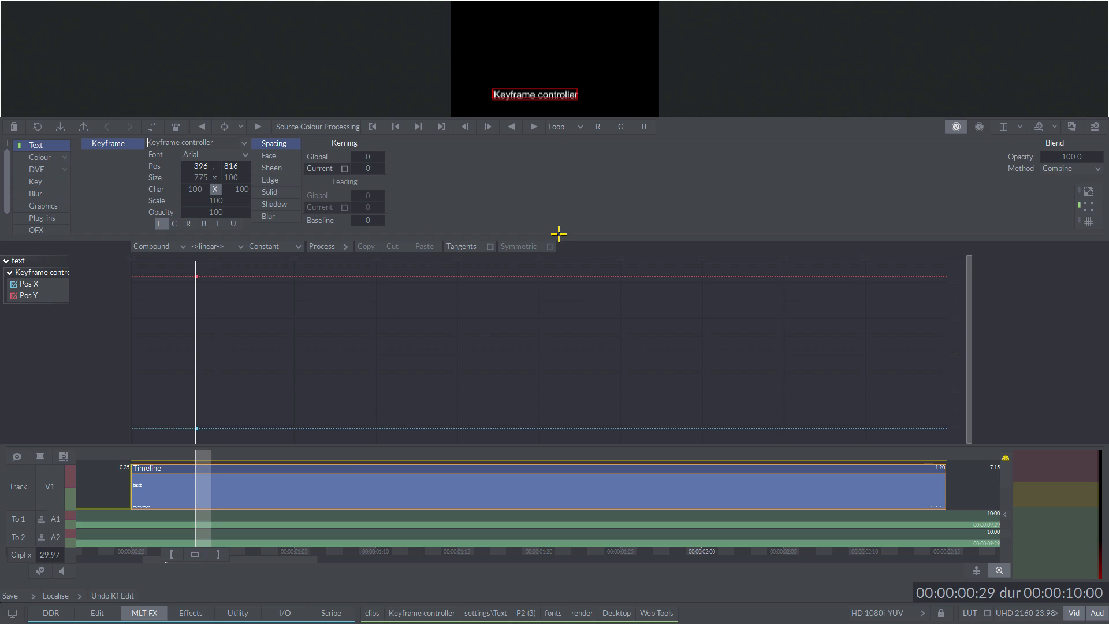
{"action": "left_click_drag", "start_coordinate": [564, 237], "coordinate": [579, 283]}
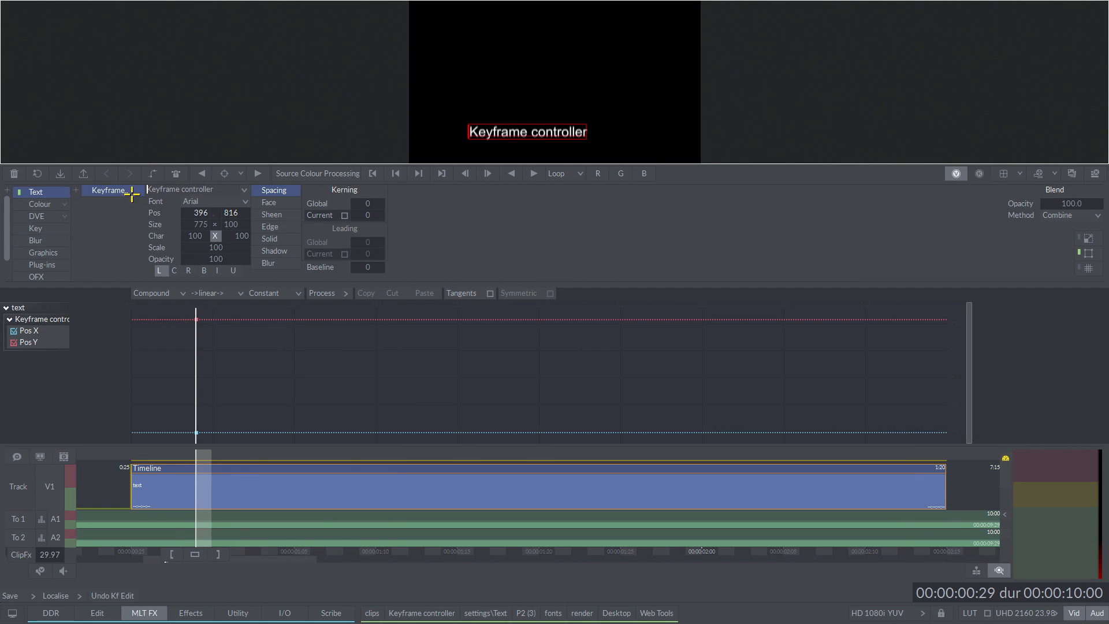
Step: Turn on Auto keyframing and set the text's Pos X to 391 at 00:00:00:29 and 516 at 00:00:01:20
{"action": "left_click", "coordinate": [152, 172]}
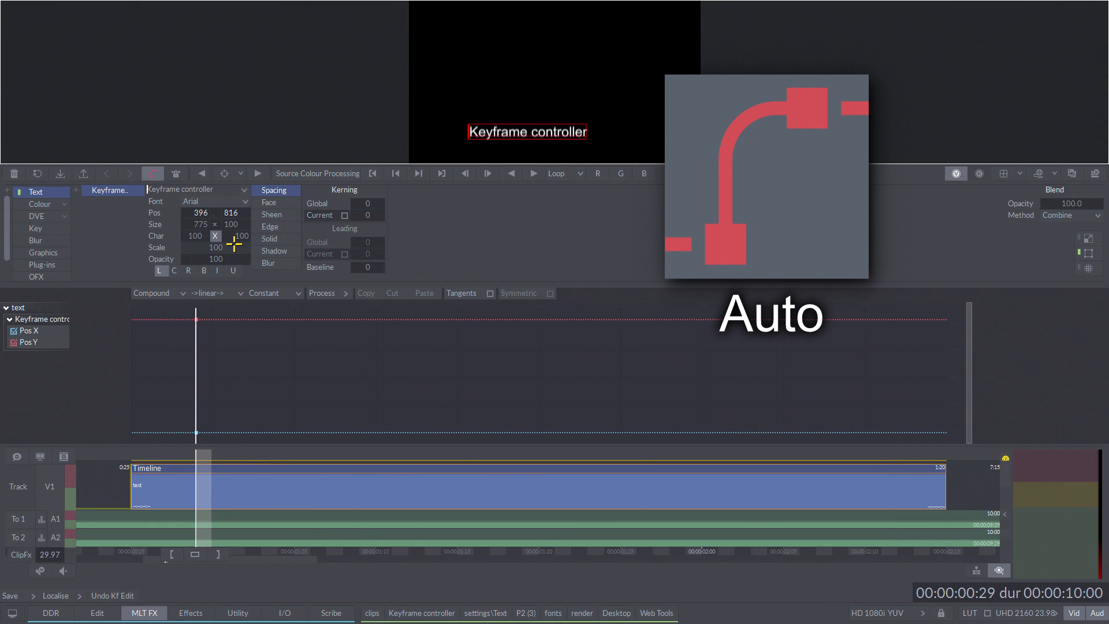
{"action": "mouse_move", "coordinate": [198, 214]}
{"action": "left_mouse_down"}
{"action": "mouse_move", "coordinate": [220, 211]}
{"action": "mouse_move", "coordinate": [196, 213]}
{"action": "left_mouse_up"}
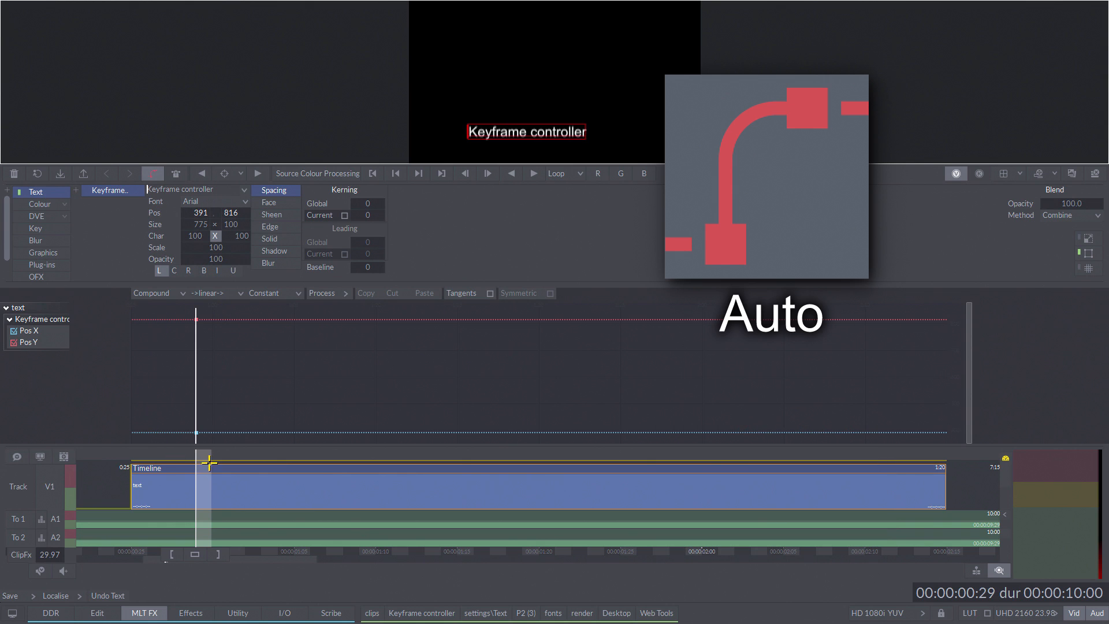
{"action": "left_click_drag", "start_coordinate": [371, 499], "coordinate": [538, 497]}
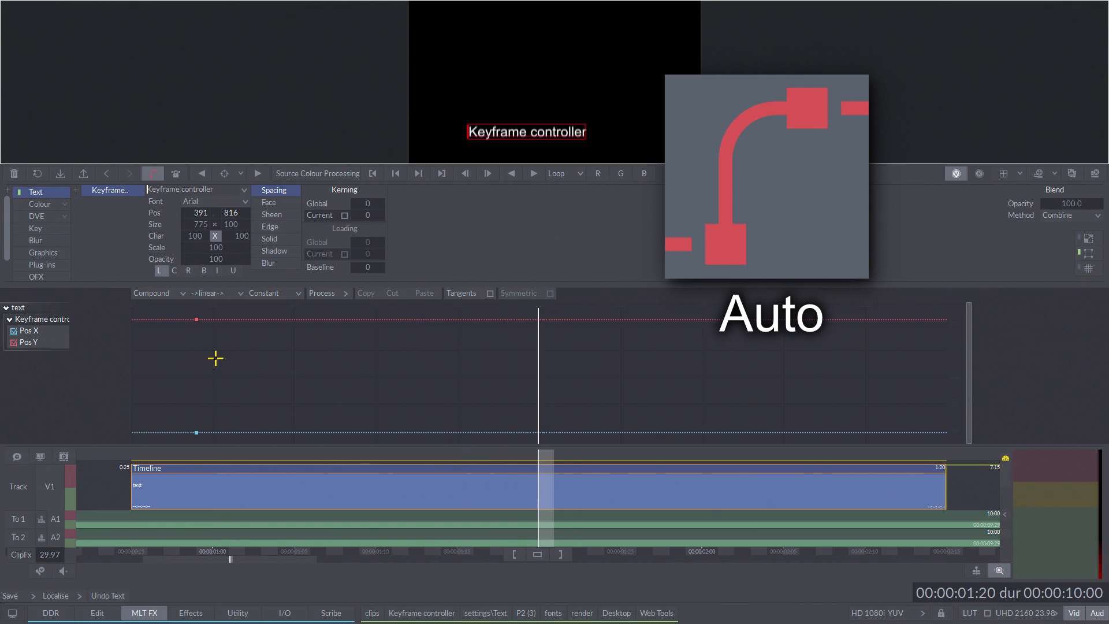
{"action": "left_click_drag", "start_coordinate": [210, 212], "coordinate": [424, 349]}
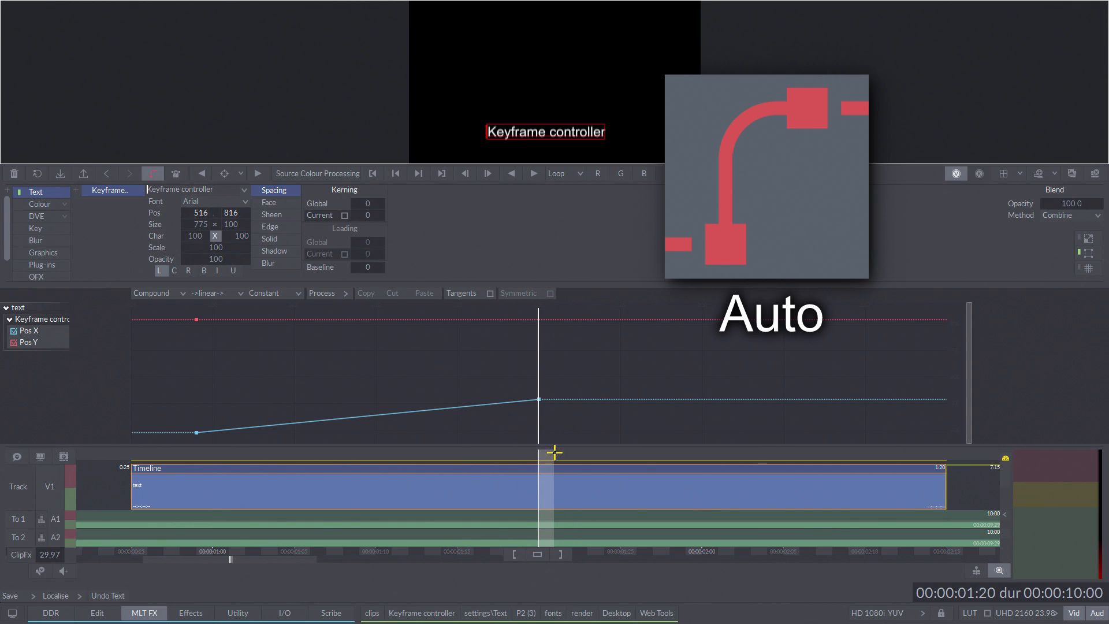
Step: Move the first Pos X and Pos Y keyframes to 00:00:01:00 in the keyframe graph
{"action": "left_click_drag", "start_coordinate": [549, 453], "coordinate": [244, 455]}
{"action": "left_click_drag", "start_coordinate": [172, 386], "coordinate": [221, 457]}
{"action": "mouse_move", "coordinate": [193, 414]}
{"action": "left_mouse_down"}
{"action": "mouse_move", "coordinate": [252, 413]}
{"action": "mouse_move", "coordinate": [194, 413]}
{"action": "left_mouse_up"}
{"action": "left_click", "coordinate": [170, 384]}
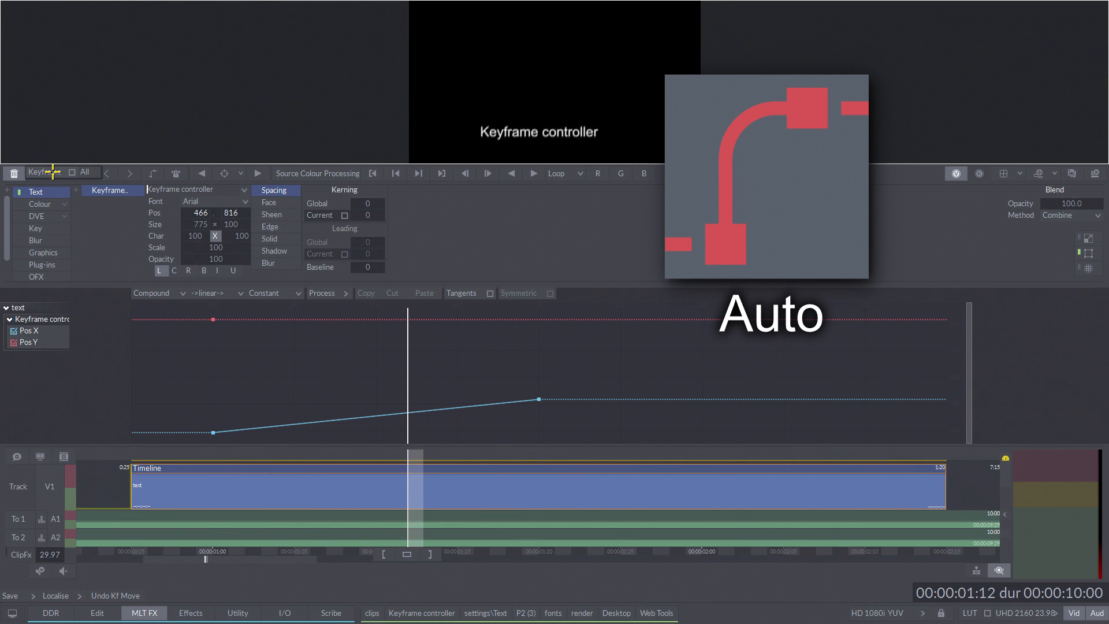
Step: Clear the text's keyframes, turn off Auto keyframing and set a keyframe at 00:00:01:00 with Pos X 466
{"action": "left_click", "coordinate": [152, 173]}
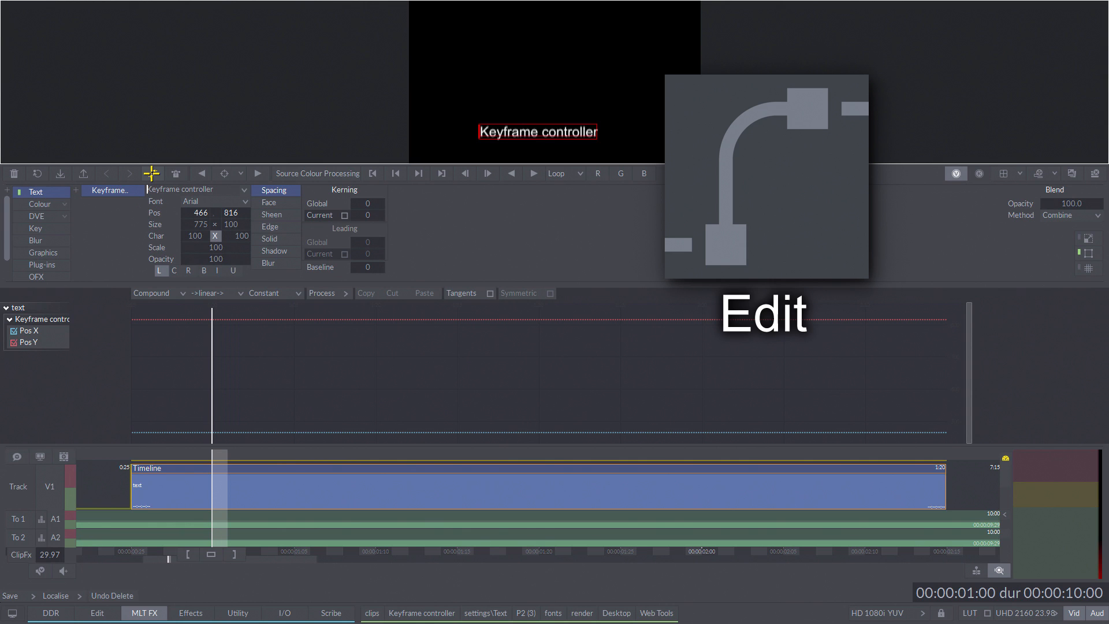
{"action": "left_click", "coordinate": [152, 173]}
Step: Try Pos X values of 460 at 00:00:01:00, 483 at 00:00:01:05 and 498 at 00:00:01:11 without confirming keyframes
{"action": "mouse_move", "coordinate": [196, 217]}
{"action": "left_mouse_down"}
{"action": "mouse_move", "coordinate": [272, 195]}
{"action": "mouse_move", "coordinate": [197, 210]}
{"action": "left_mouse_up"}
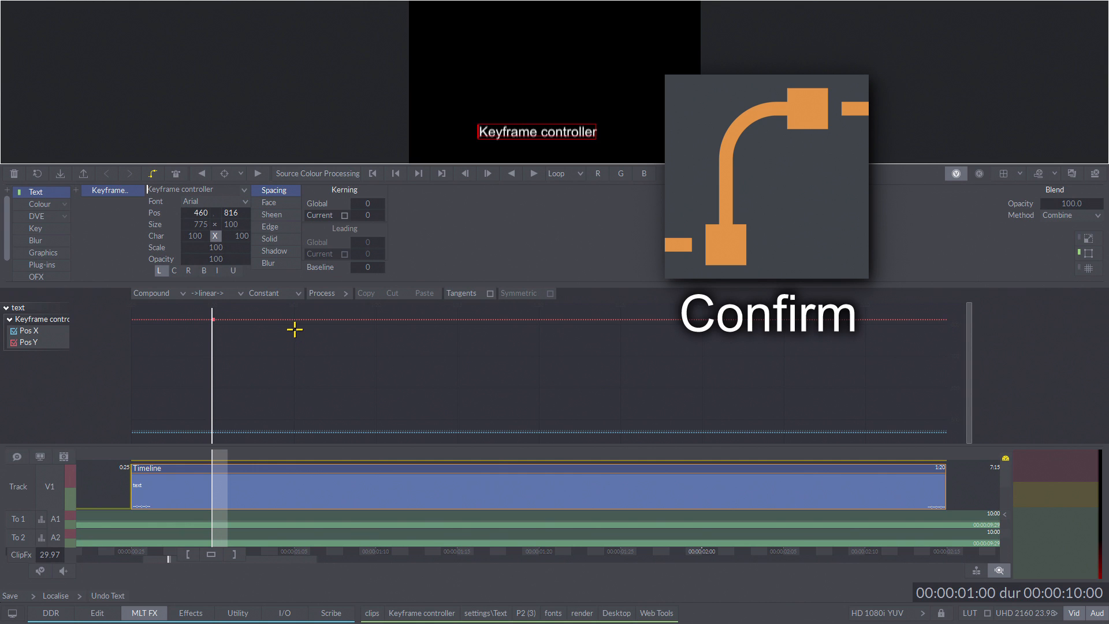
{"action": "left_click_drag", "start_coordinate": [230, 464], "coordinate": [300, 465]}
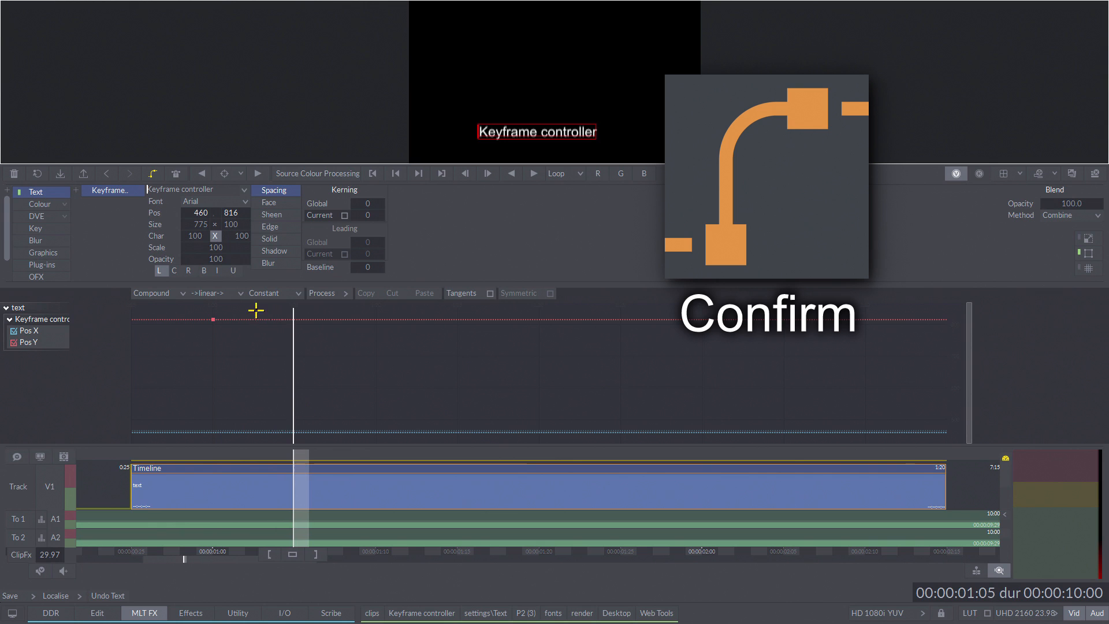
{"action": "left_click_drag", "start_coordinate": [203, 213], "coordinate": [279, 190]}
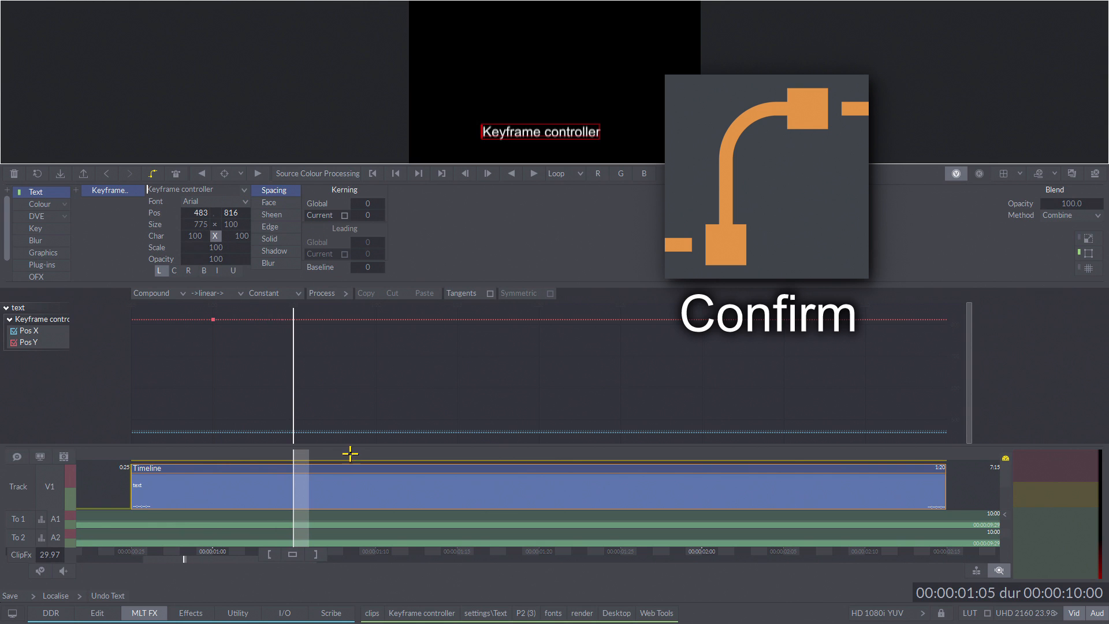
{"action": "left_click_drag", "start_coordinate": [329, 478], "coordinate": [397, 477]}
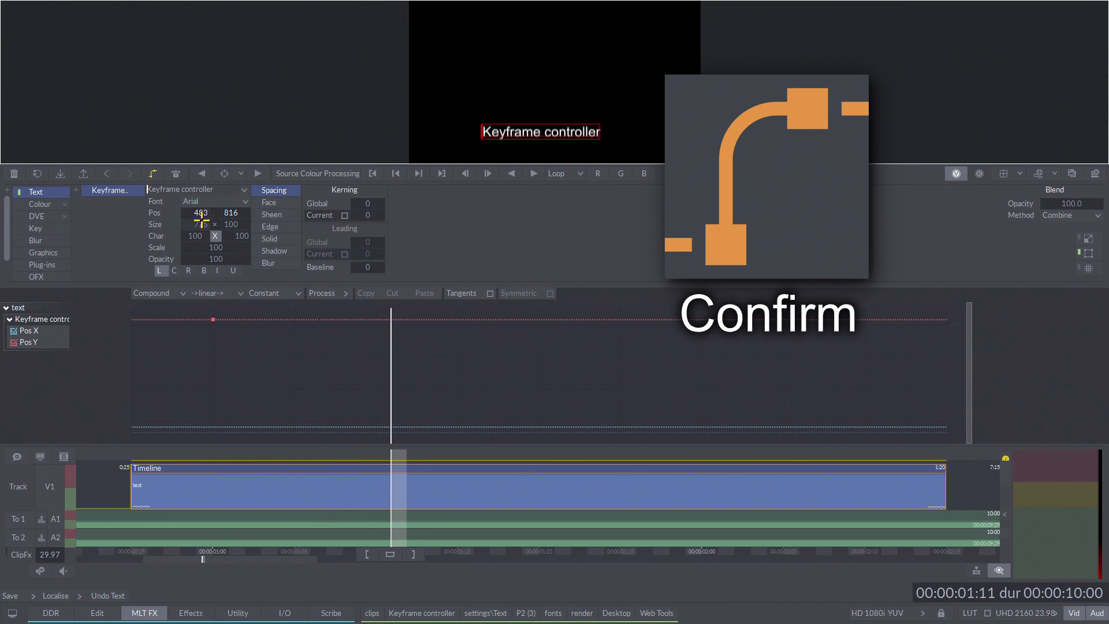
{"action": "left_click_drag", "start_coordinate": [210, 210], "coordinate": [262, 205]}
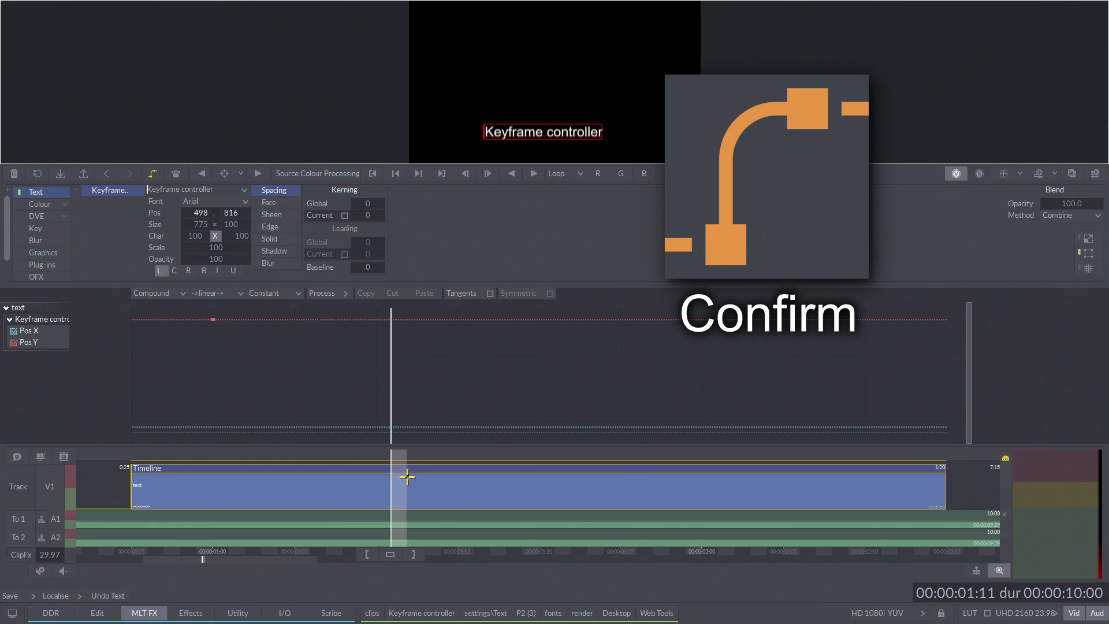
Step: Set the text's Pos X to 486 at 00:00:01:15 and confirm the keyframe
{"action": "left_click_drag", "start_coordinate": [408, 470], "coordinate": [457, 467]}
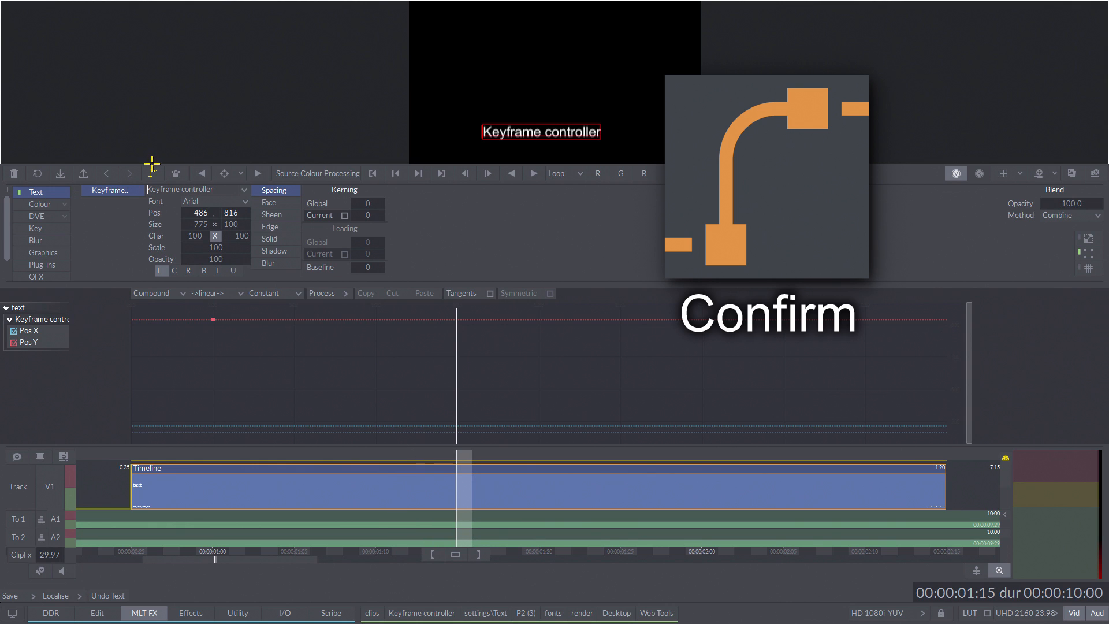
{"action": "left_click", "coordinate": [151, 172]}
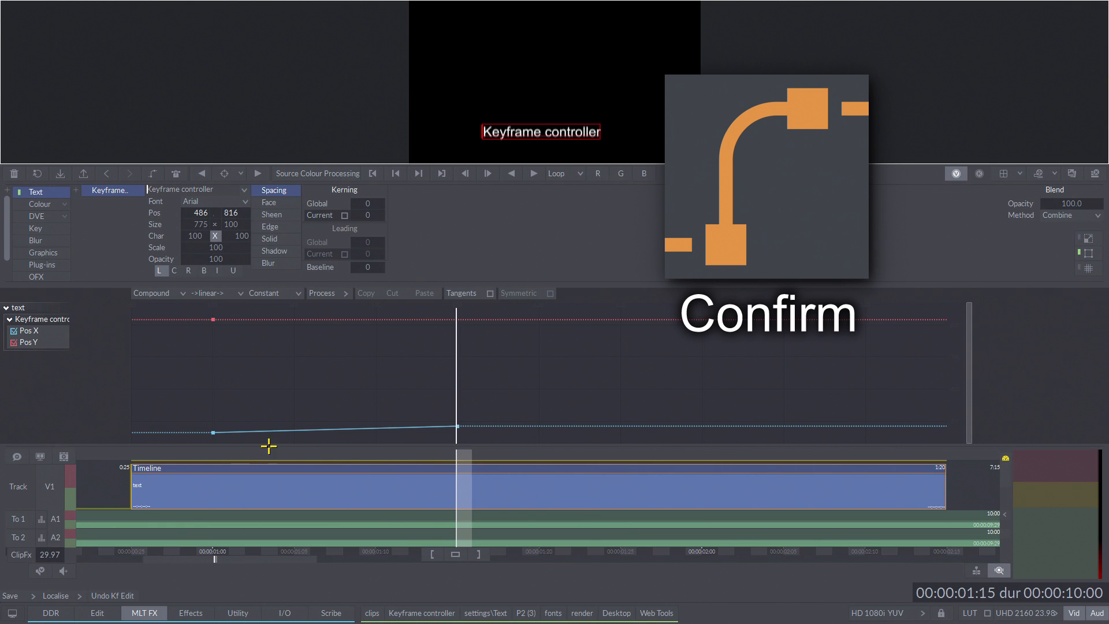
Step: Try Pos X 441 at 00:00:01:19 without confirming, and confirm a Pos X keyframe of 390 at 00:00:01:23
{"action": "left_click_drag", "start_coordinate": [461, 480], "coordinate": [523, 472]}
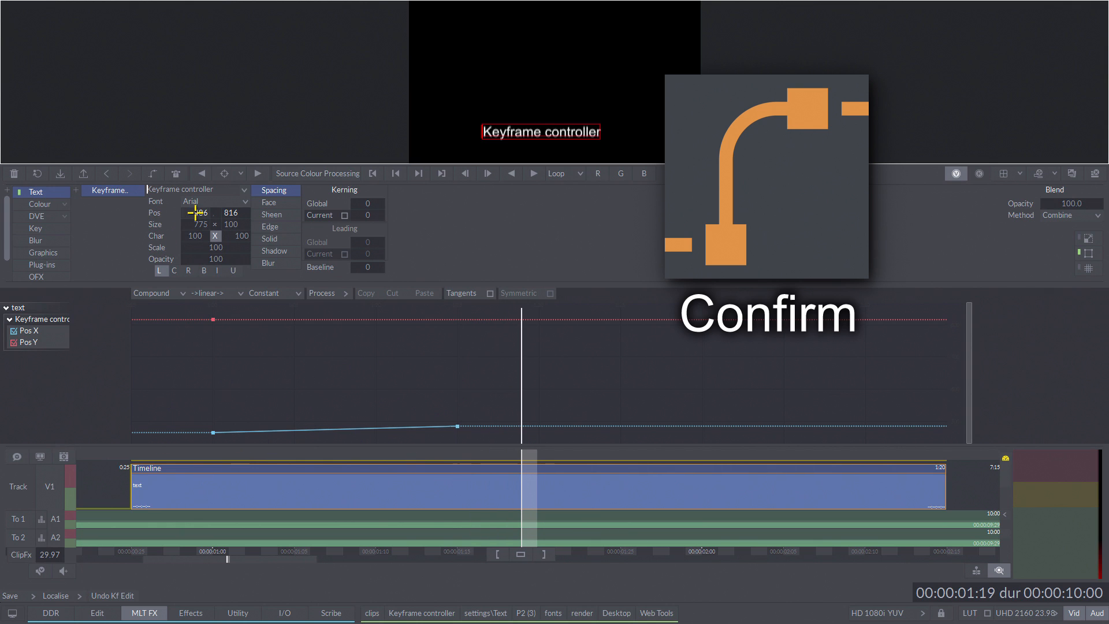
{"action": "left_click_drag", "start_coordinate": [197, 213], "coordinate": [166, 217]}
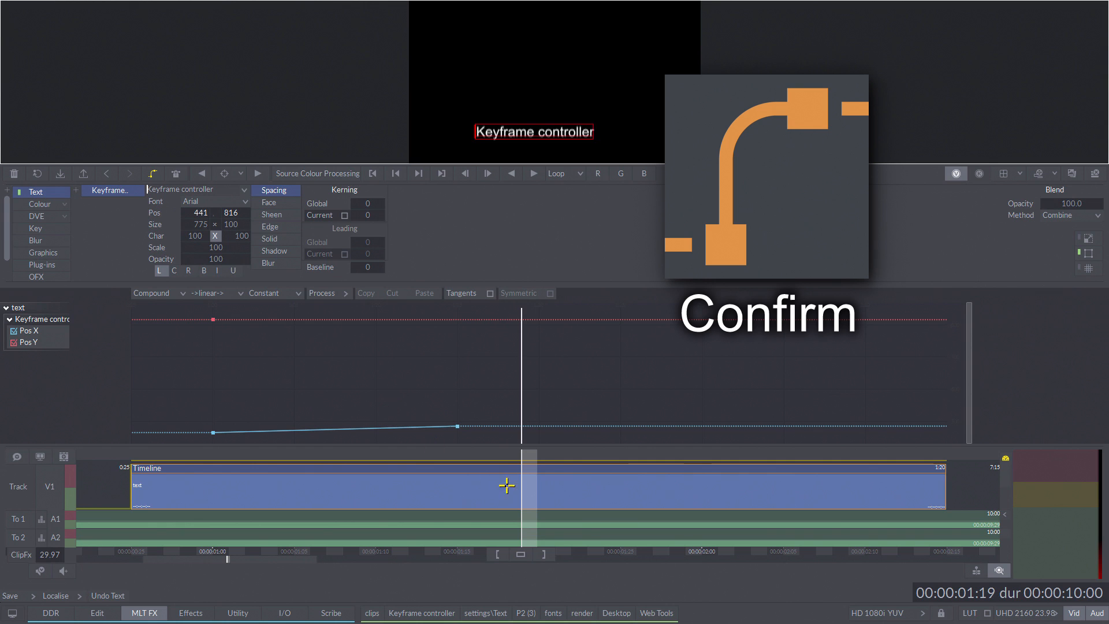
{"action": "left_click_drag", "start_coordinate": [506, 485], "coordinate": [571, 486]}
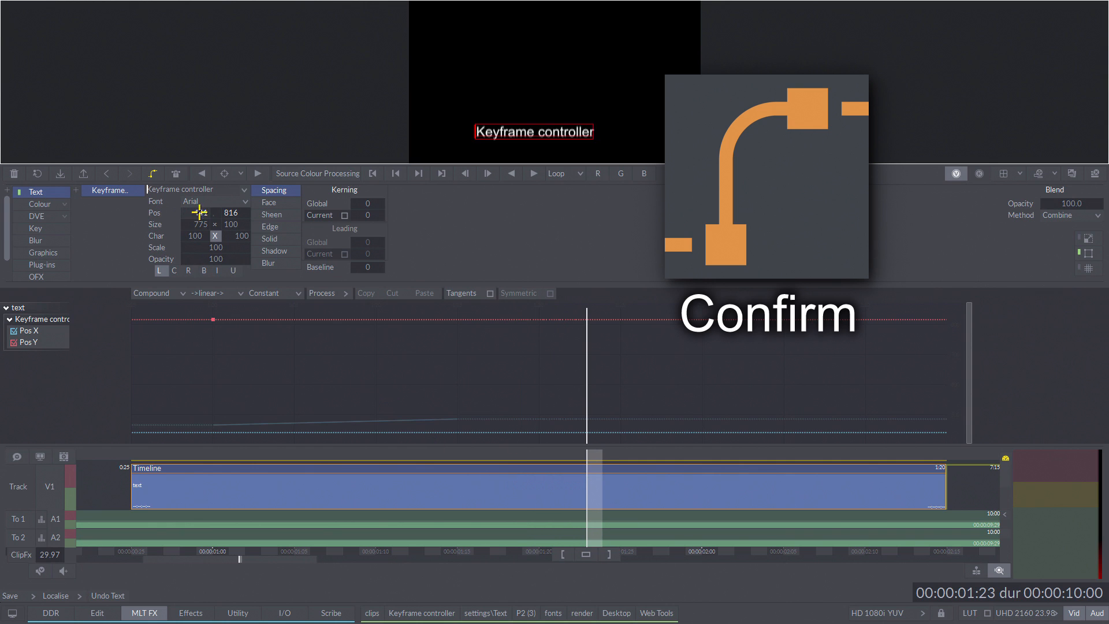
{"action": "left_click_drag", "start_coordinate": [199, 212], "coordinate": [204, 241]}
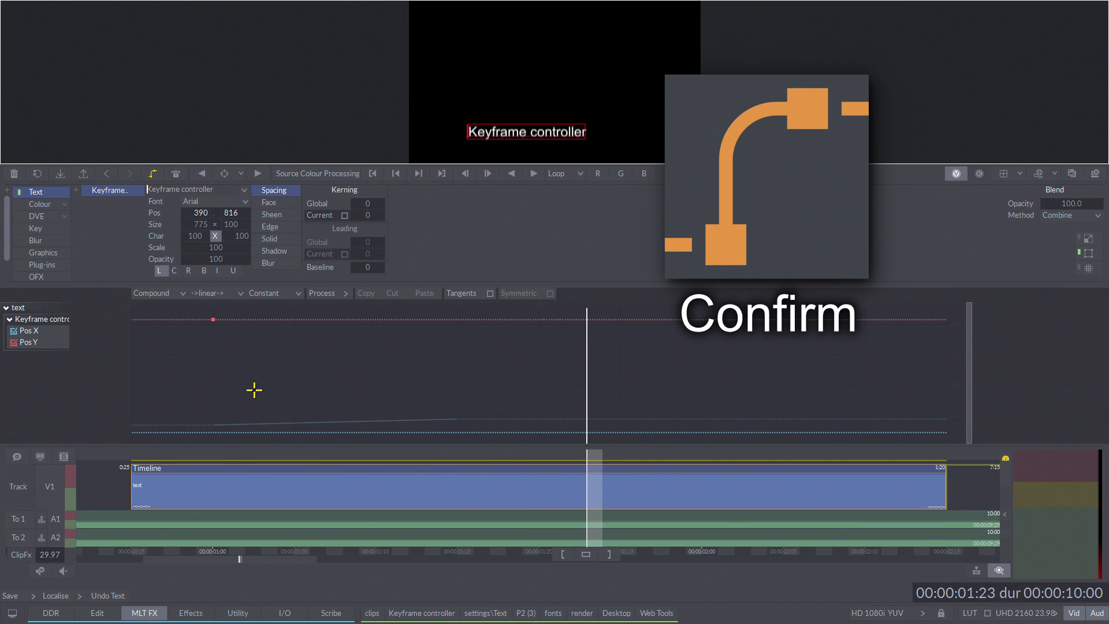
{"action": "left_click", "coordinate": [153, 174]}
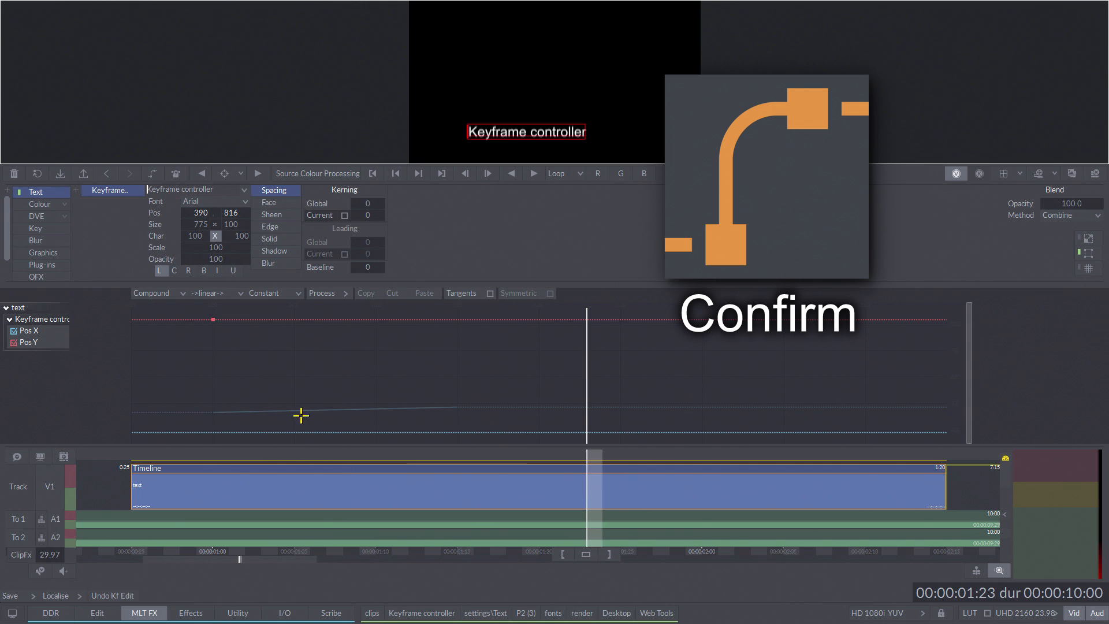
Step: Set the text's Pos X to 417 at 00:00:01:29 and confirm the keyframe
{"action": "left_click", "coordinate": [690, 504]}
{"action": "left_click_drag", "start_coordinate": [199, 210], "coordinate": [280, 189]}
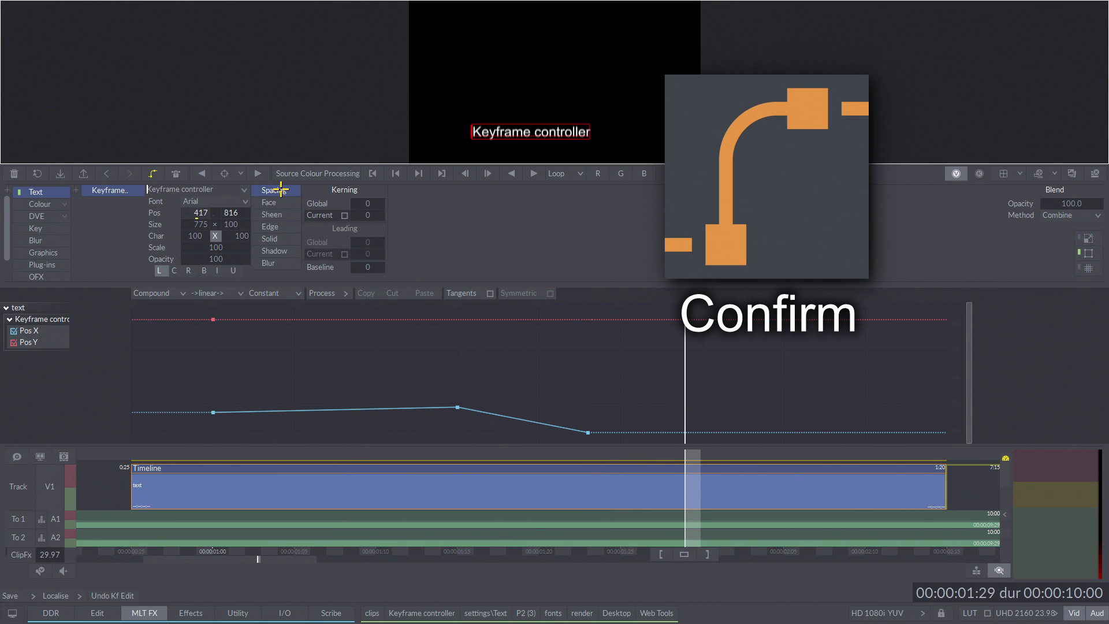
{"action": "left_click", "coordinate": [152, 173]}
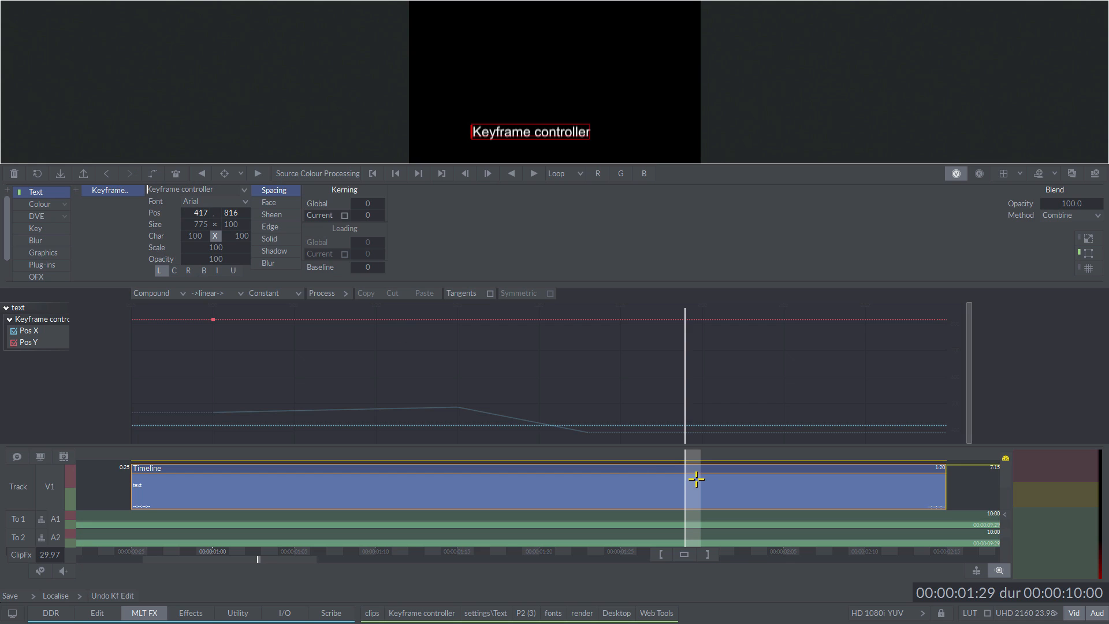
Step: Advance to 00:00:02:02, raise the text's Pos X slightly and confirm the keyframe
{"action": "key", "text": "Right"}
{"action": "key", "text": "Right"}
{"action": "key", "text": "Right"}
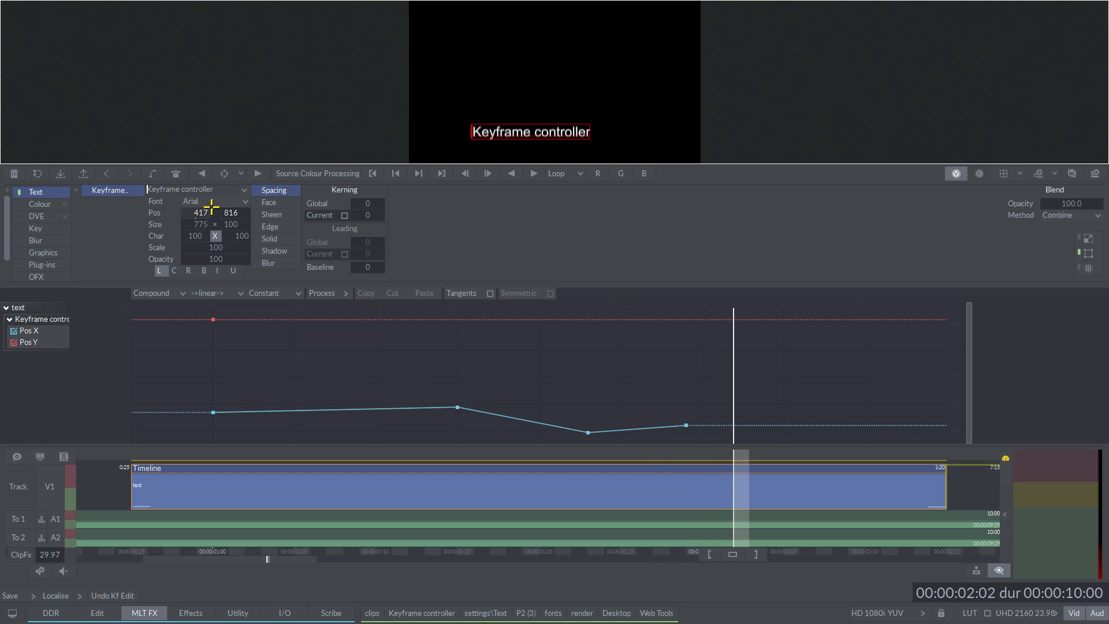
{"action": "left_click_drag", "start_coordinate": [209, 209], "coordinate": [231, 202]}
{"action": "left_click", "coordinate": [152, 173]}
Step: With the first Pos X keyframe selected, turn on Auto keyframing at 00:00:01:02 and set the text's Scale to 105
{"action": "left_click", "coordinate": [252, 501]}
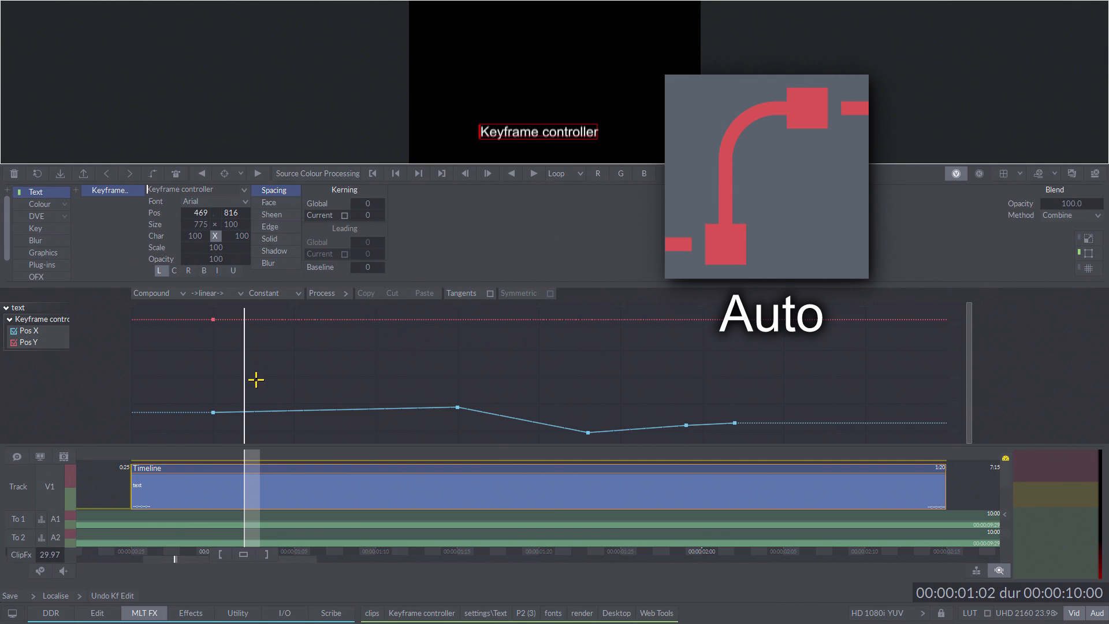
{"action": "left_click_drag", "start_coordinate": [256, 379], "coordinate": [163, 443]}
{"action": "left_click", "coordinate": [152, 172]}
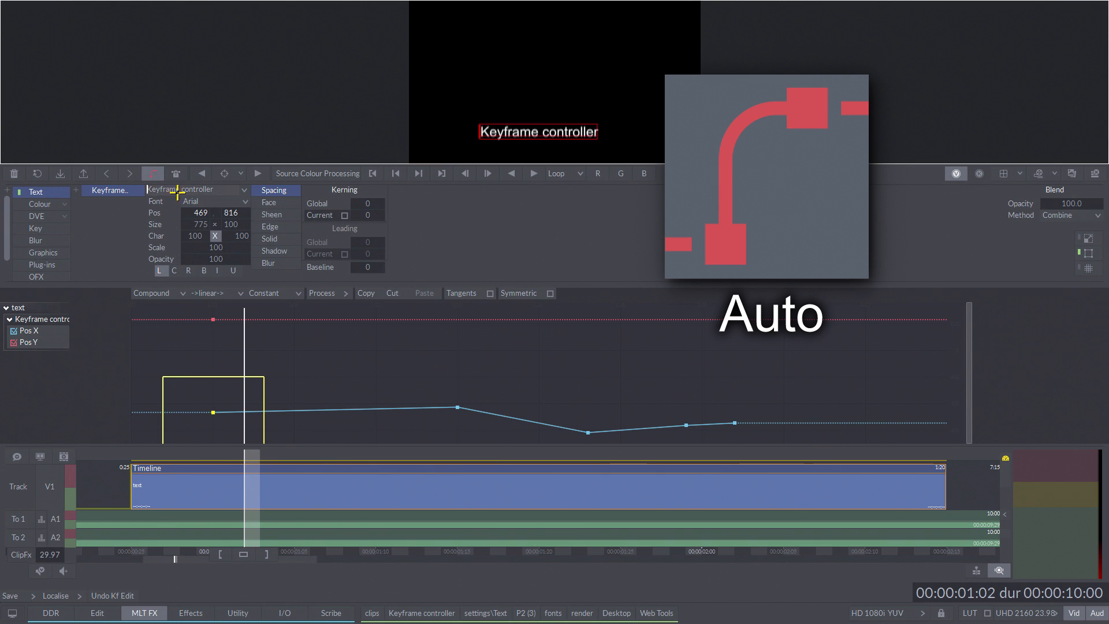
{"action": "mouse_move", "coordinate": [210, 391]}
{"action": "left_mouse_down"}
{"action": "mouse_move", "coordinate": [284, 391]}
{"action": "mouse_move", "coordinate": [226, 391]}
{"action": "left_mouse_up"}
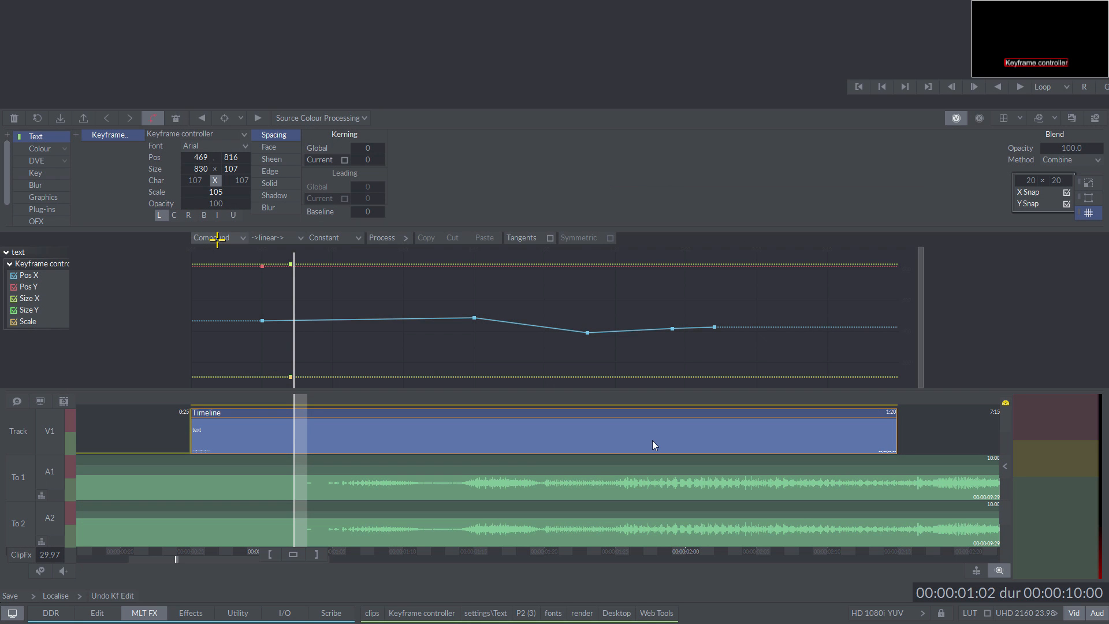
Step: Switch the keyframe graph through the Separate and Overview views back to Compound, and show only the Pos X curve
{"action": "left_click", "coordinate": [228, 235]}
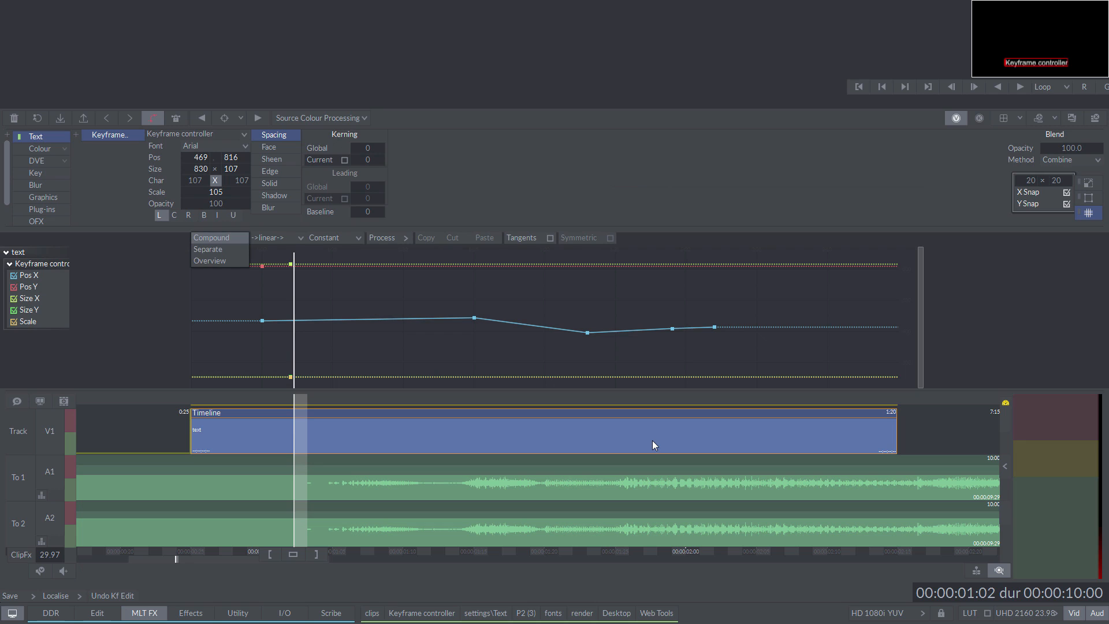
{"action": "left_click", "coordinate": [207, 249]}
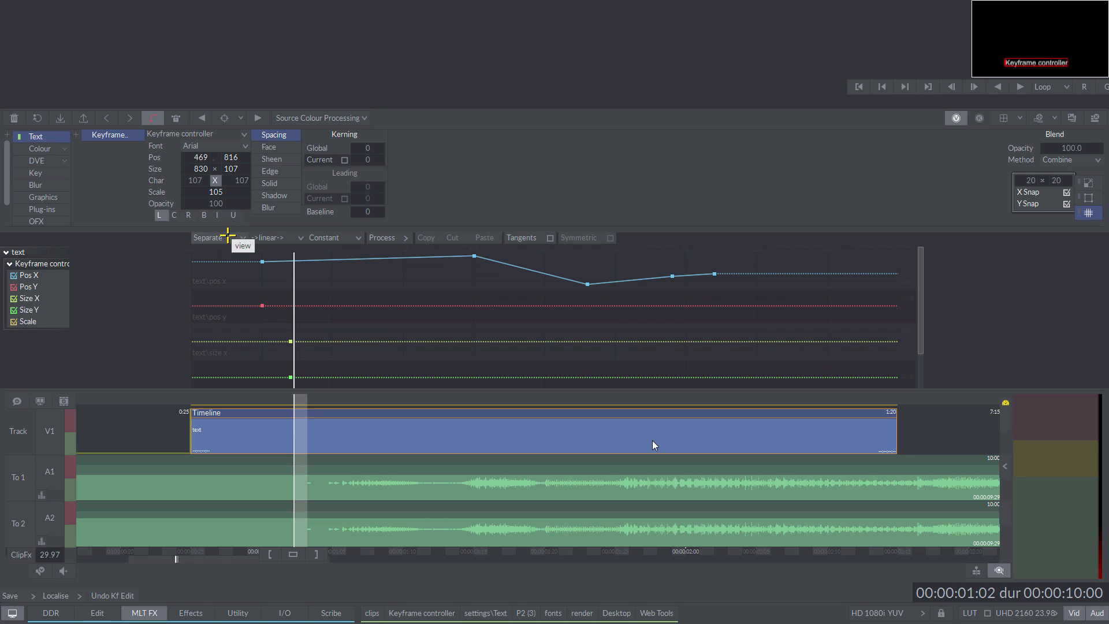
{"action": "left_click", "coordinate": [226, 236]}
{"action": "left_click", "coordinate": [232, 218]}
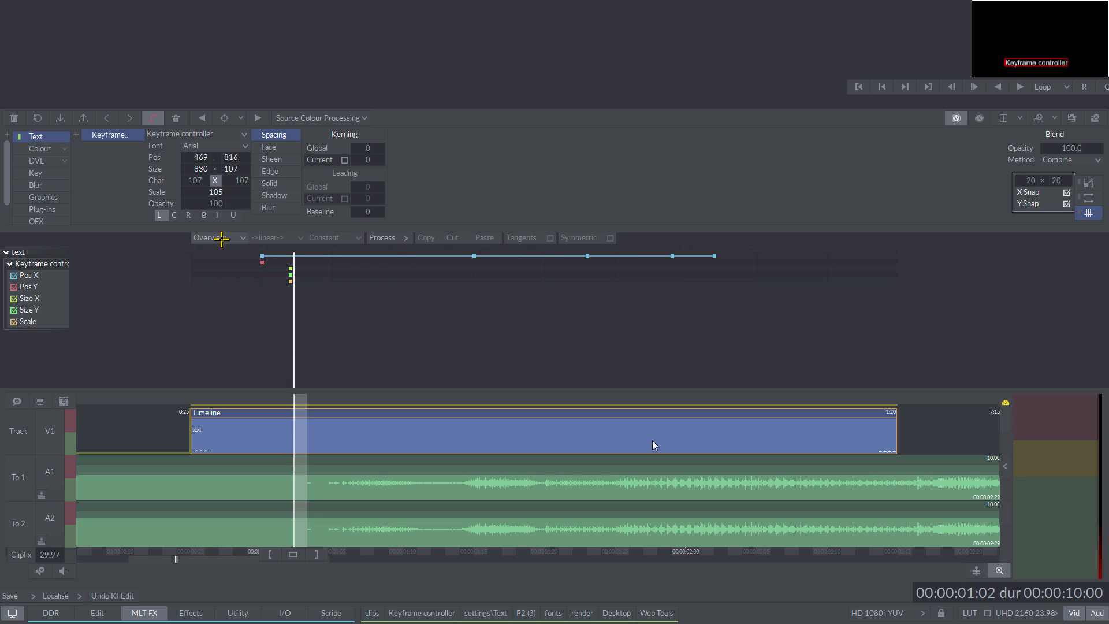
{"action": "left_click", "coordinate": [218, 237]}
{"action": "left_click", "coordinate": [212, 238]}
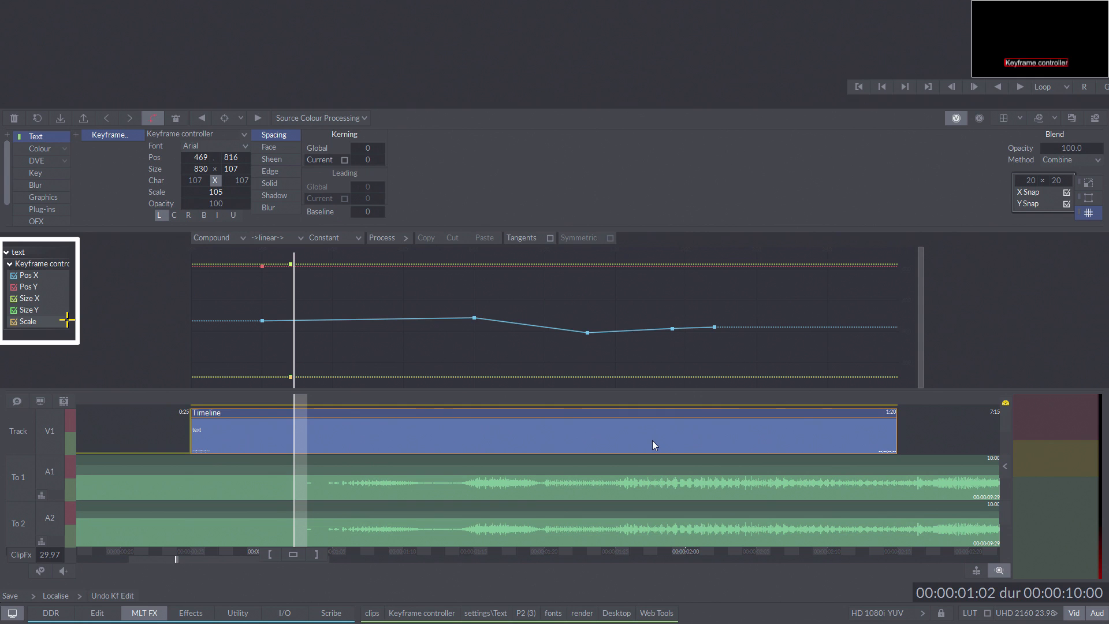
{"action": "left_click", "coordinate": [29, 275]}
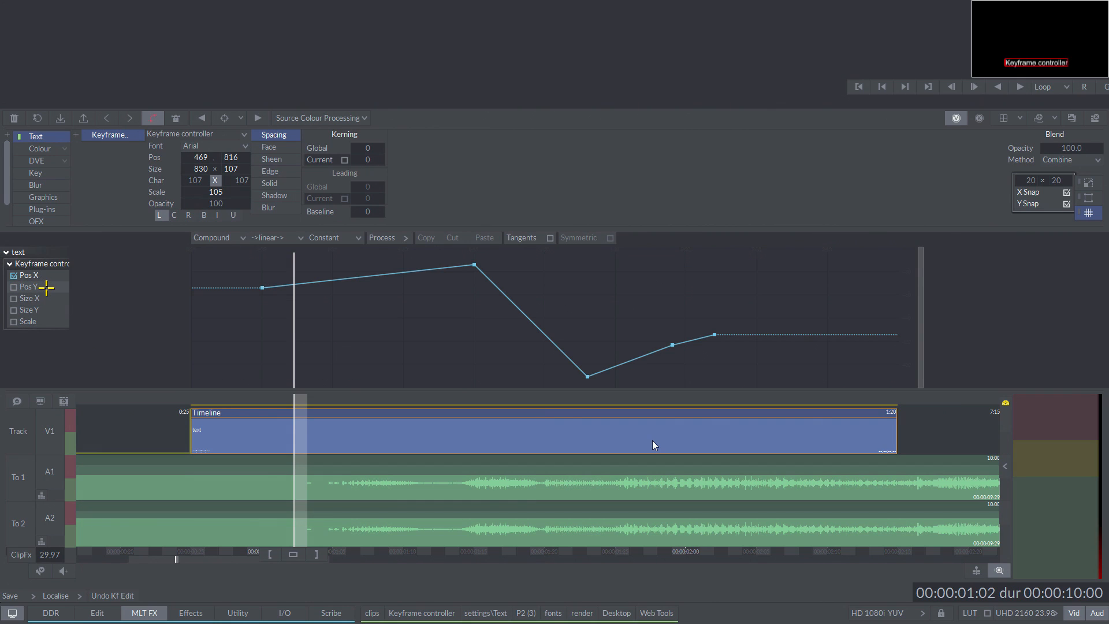
Step: Display the Size X, Size Y, Scale and Pos Y curves together with Pos X in the keyframe graph
{"action": "left_click", "coordinate": [32, 275]}
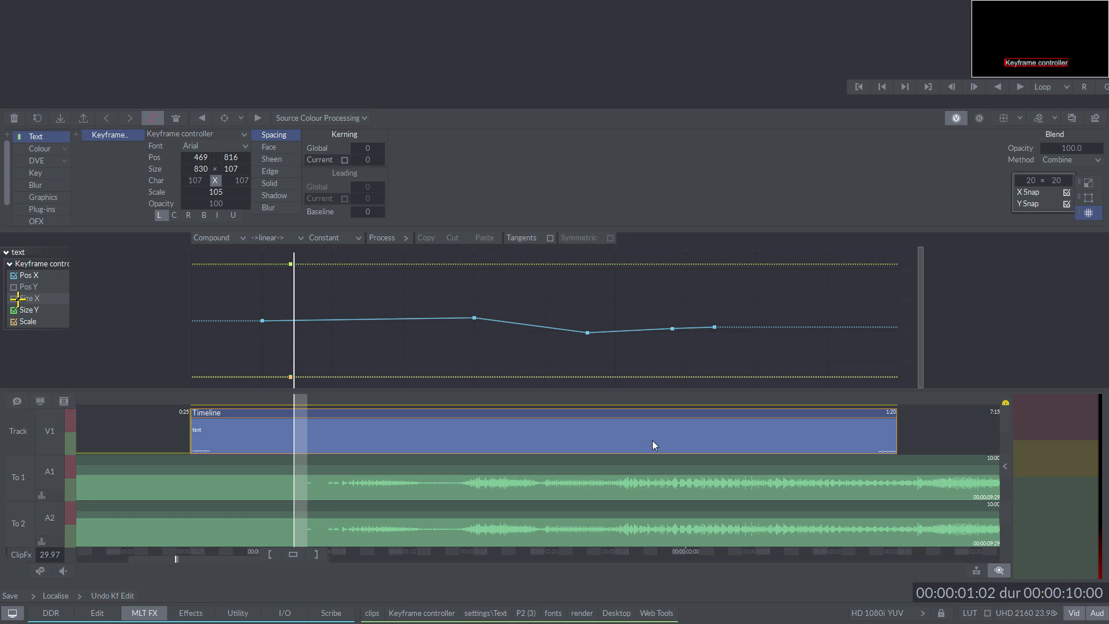
{"action": "left_click", "coordinate": [13, 309]}
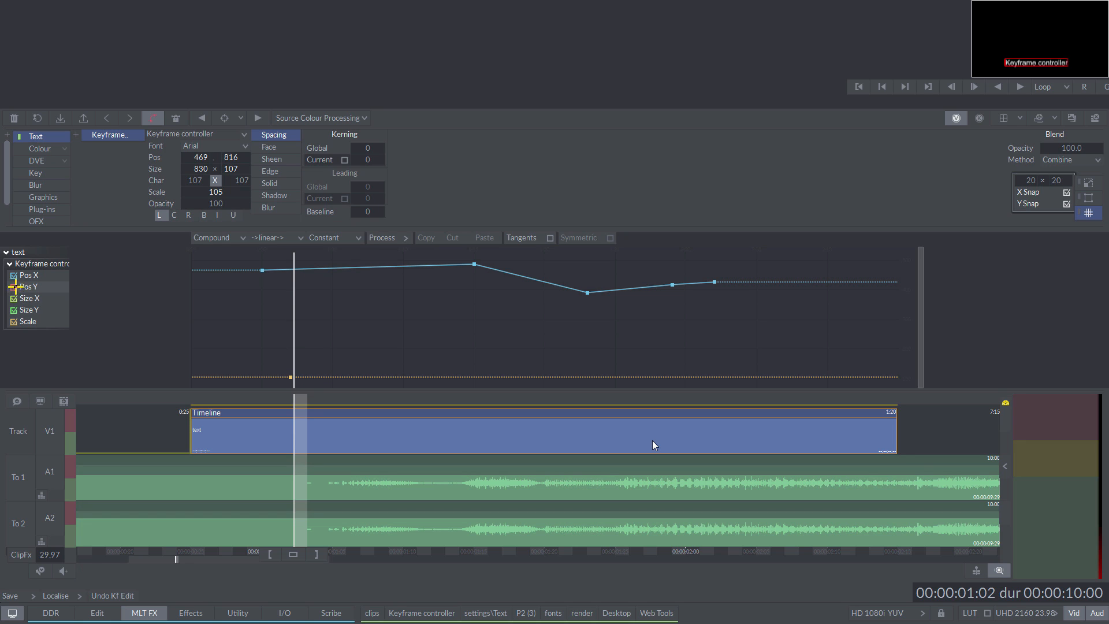
{"action": "left_click", "coordinate": [31, 286]}
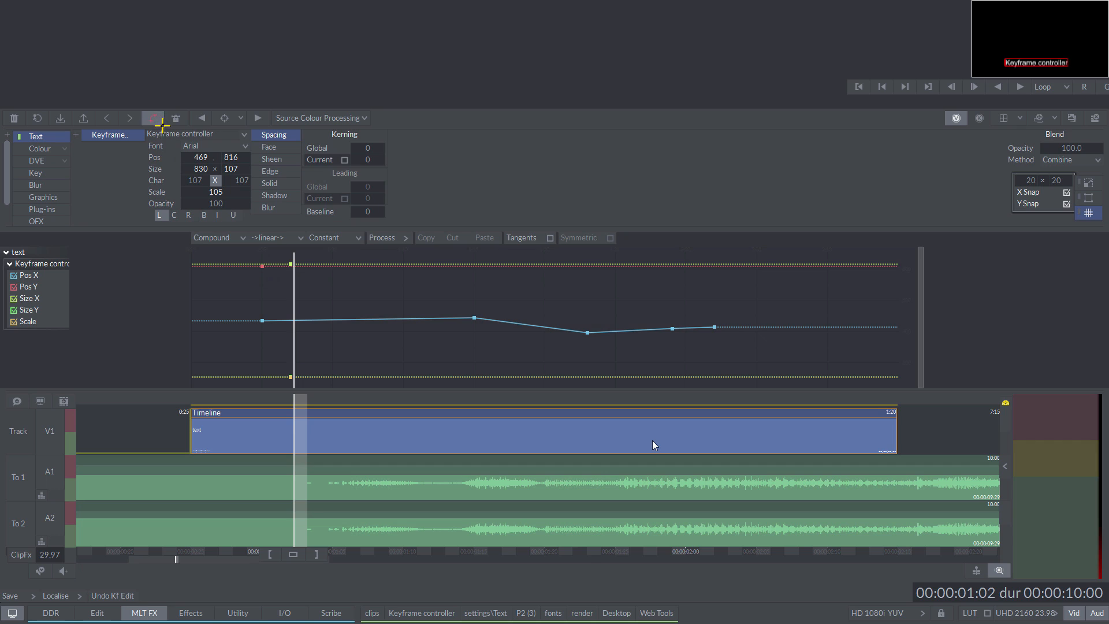
Step: Box-select the Pos Y and Size X keyframes near the playhead and cut them from the graph
{"action": "left_click", "coordinate": [153, 118]}
{"action": "left_click_drag", "start_coordinate": [246, 252], "coordinate": [322, 287]}
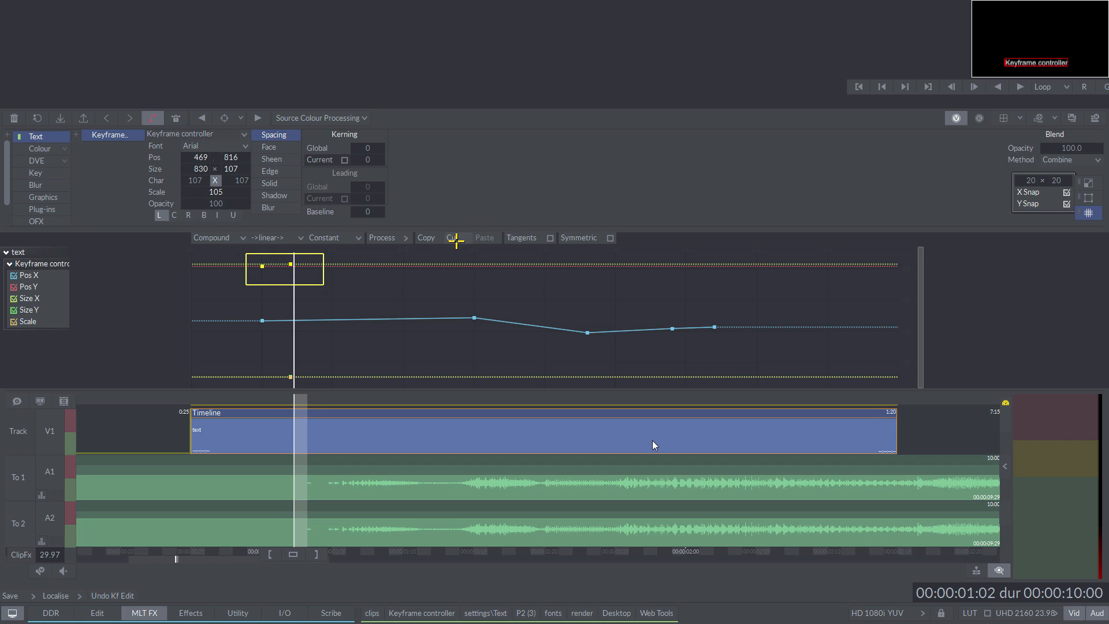
{"action": "left_click", "coordinate": [453, 238]}
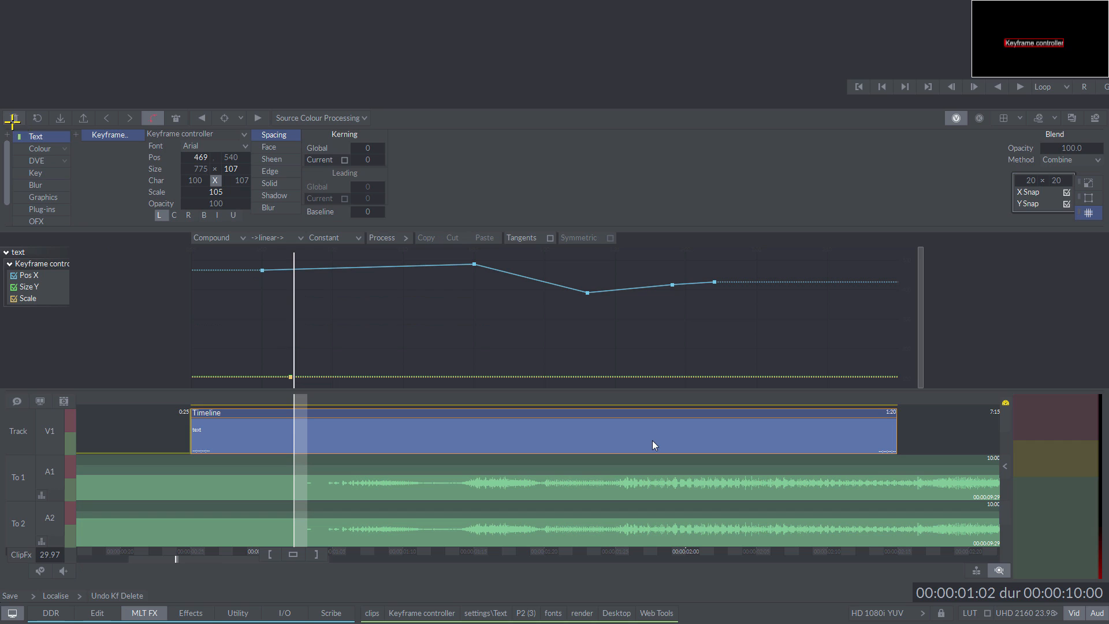
Step: Select the text's first Pos X keyframe and delete the Pos X keyframes using the Keyframe All option
{"action": "left_click", "coordinate": [14, 117]}
{"action": "left_click_drag", "start_coordinate": [265, 270], "coordinate": [261, 269]}
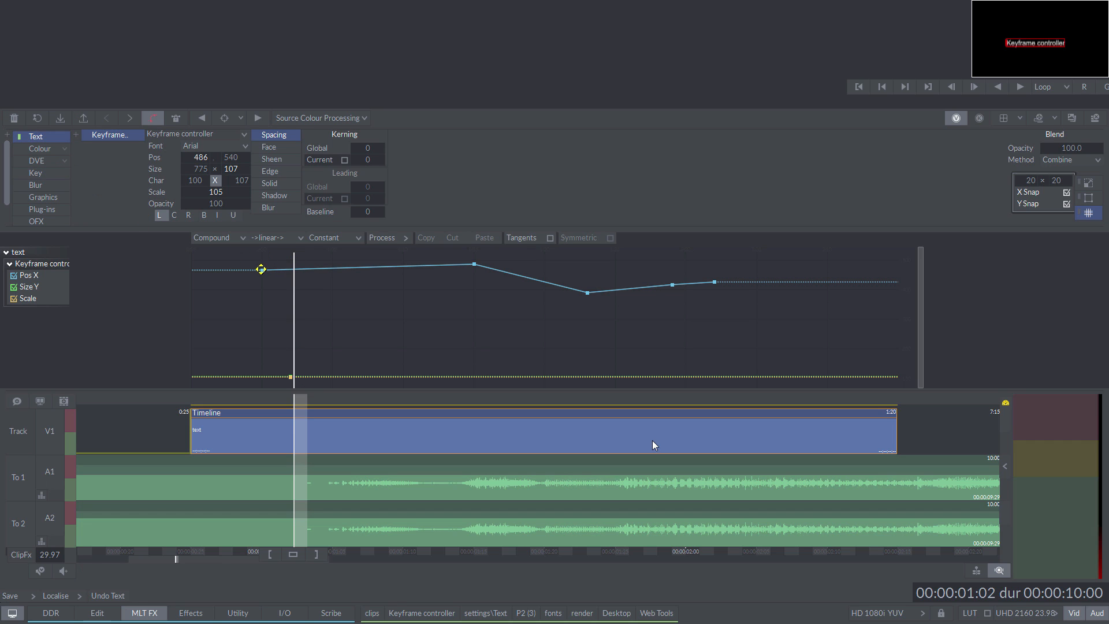
{"action": "key", "text": "Delete"}
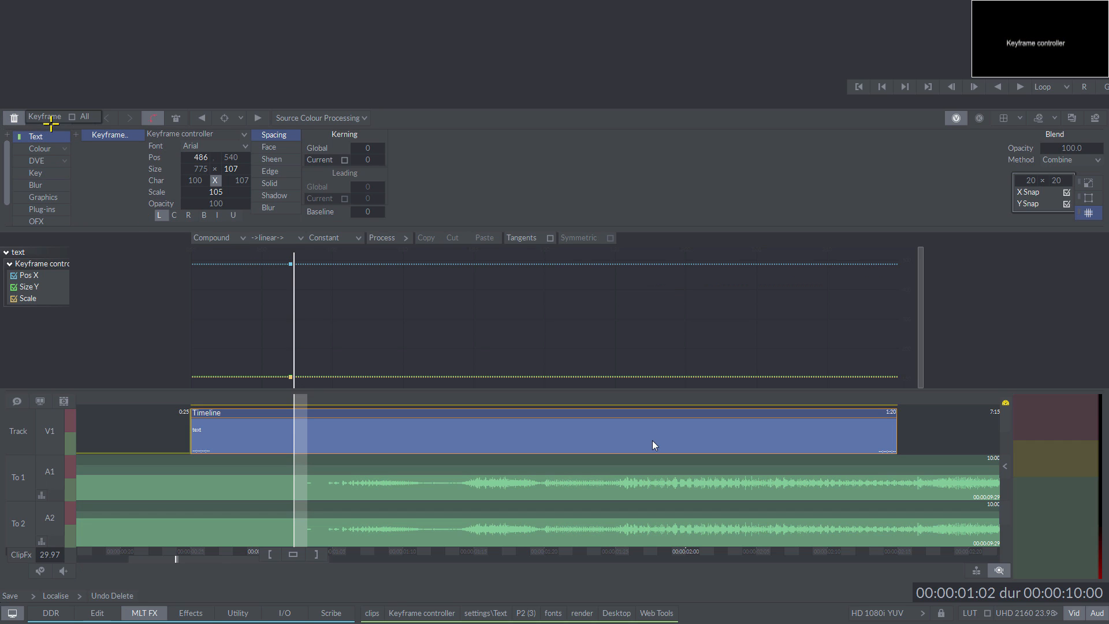
{"action": "left_click", "coordinate": [87, 117]}
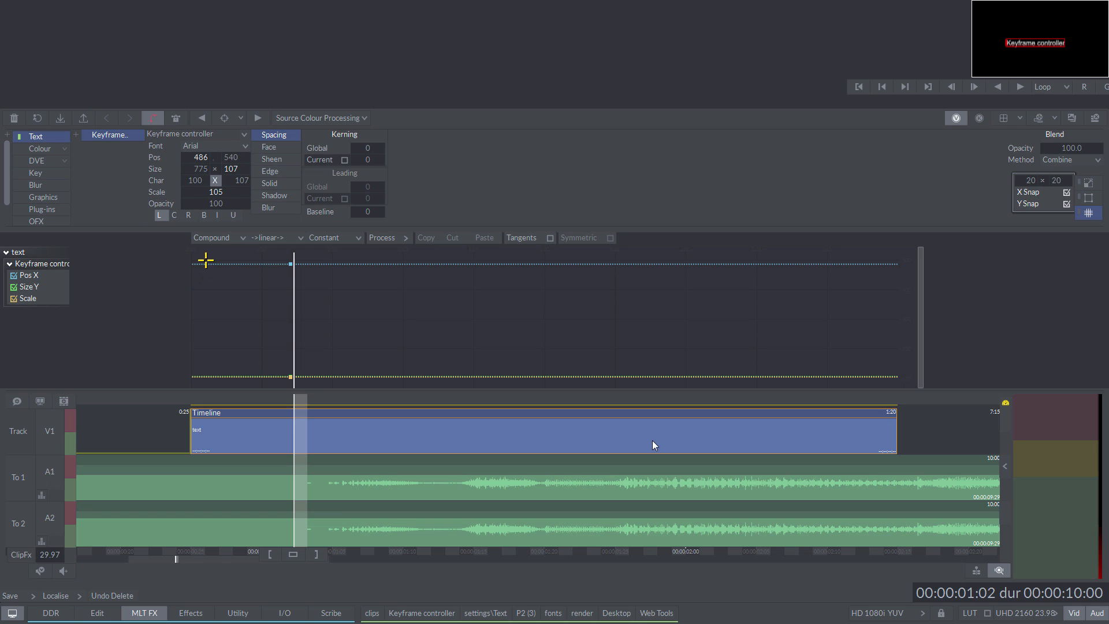
{"action": "key", "text": "ctrl+z"}
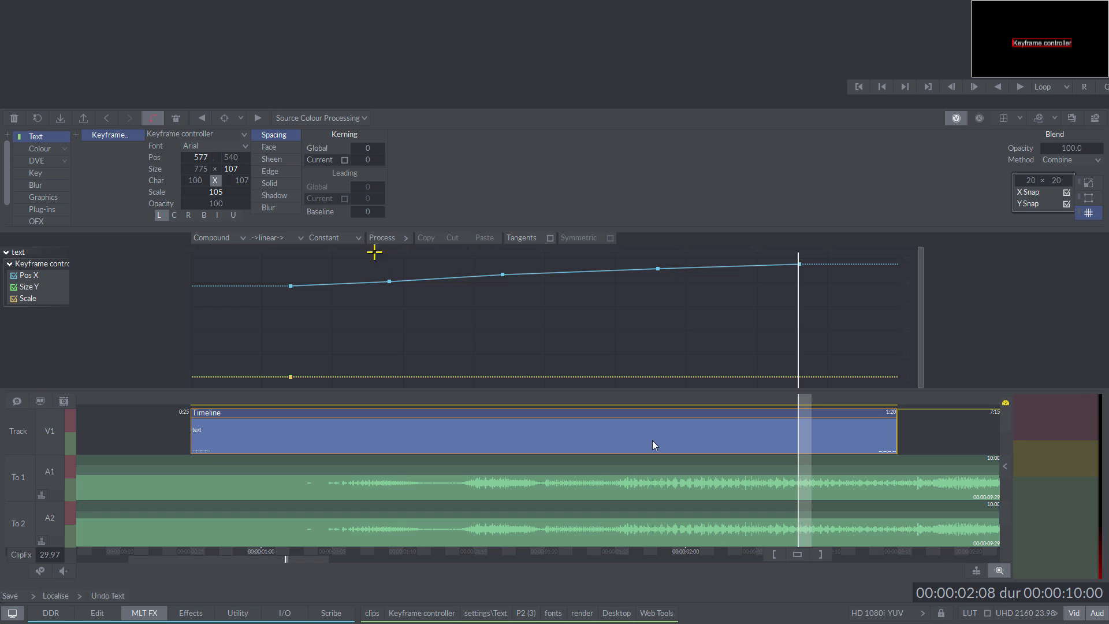
Step: Apply the Smooth process with an amount of 75 to the Pos X keyframe curve
{"action": "left_click", "coordinate": [323, 237]}
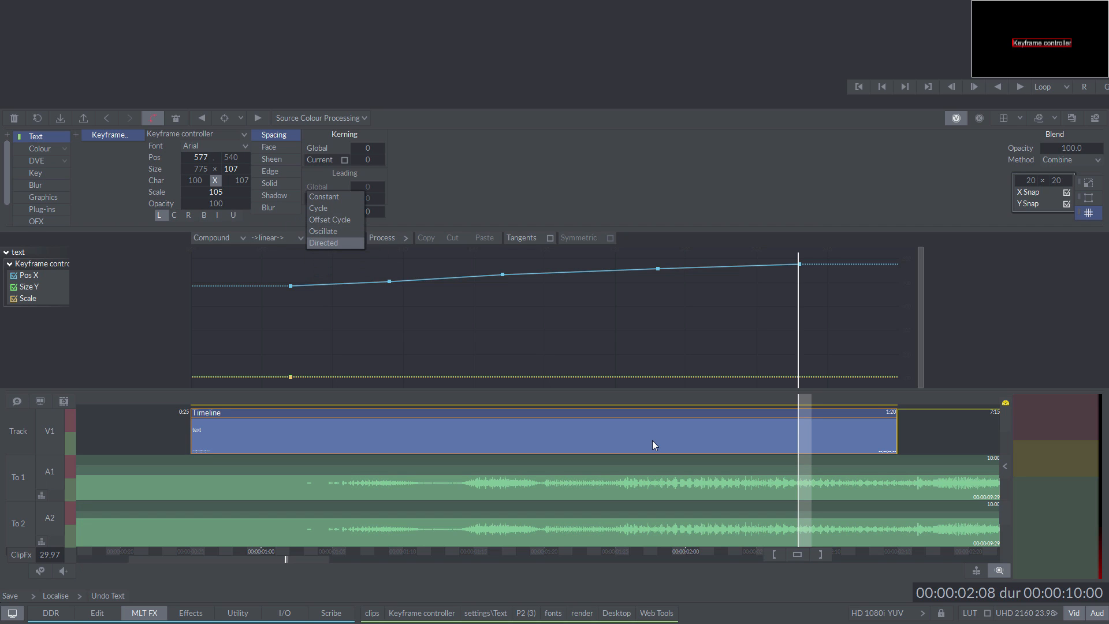
{"action": "left_click", "coordinate": [335, 238]}
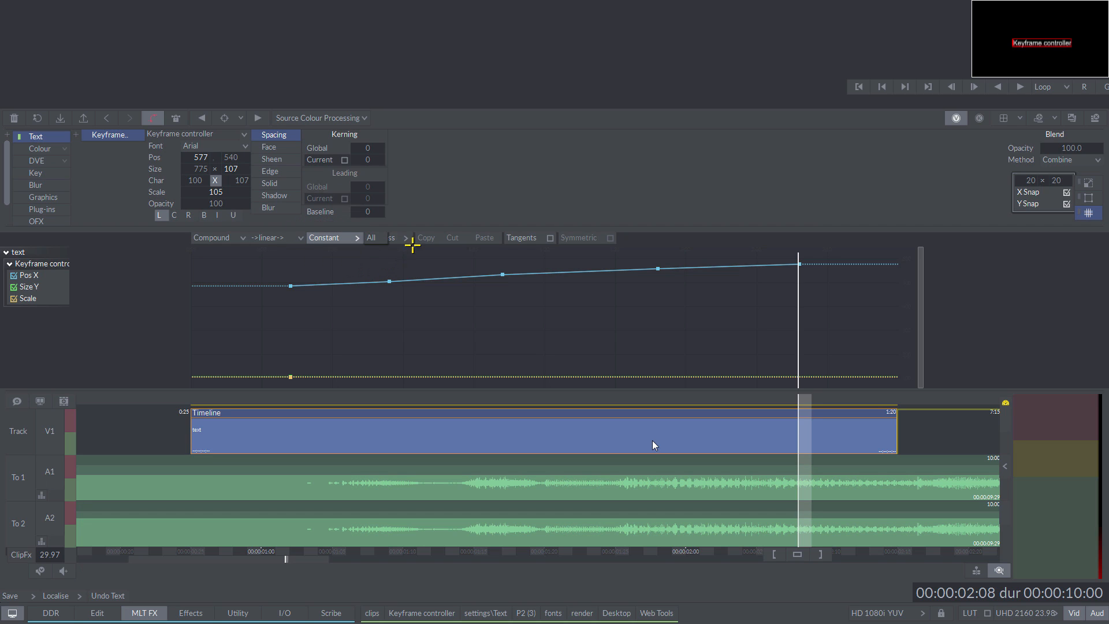
{"action": "left_click", "coordinate": [386, 238]}
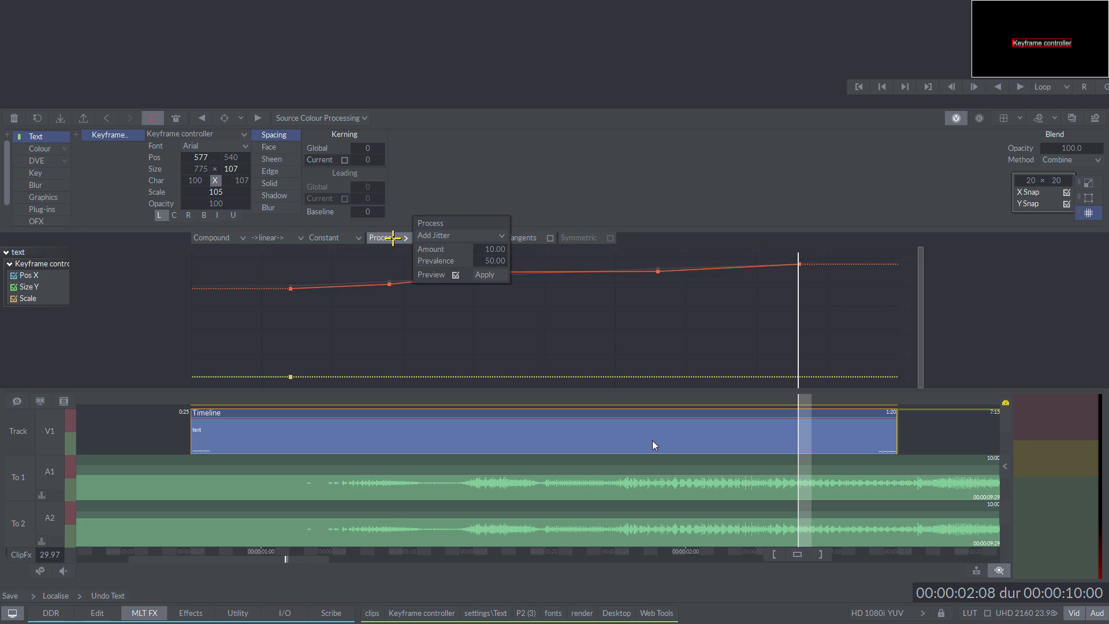
{"action": "left_click", "coordinate": [493, 234]}
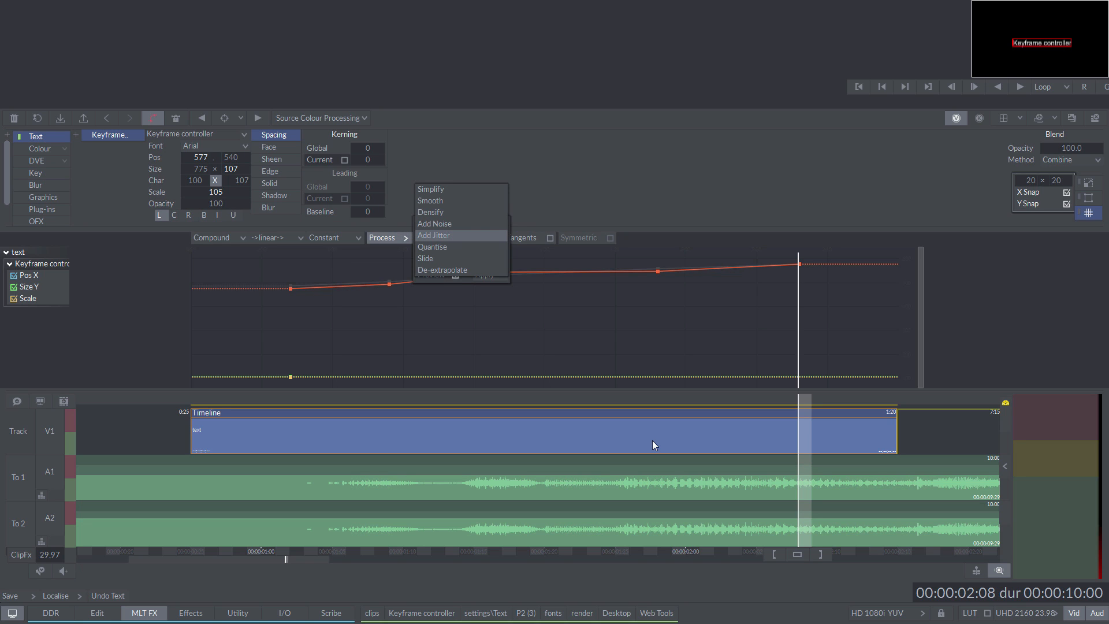
{"action": "left_click", "coordinate": [484, 235]}
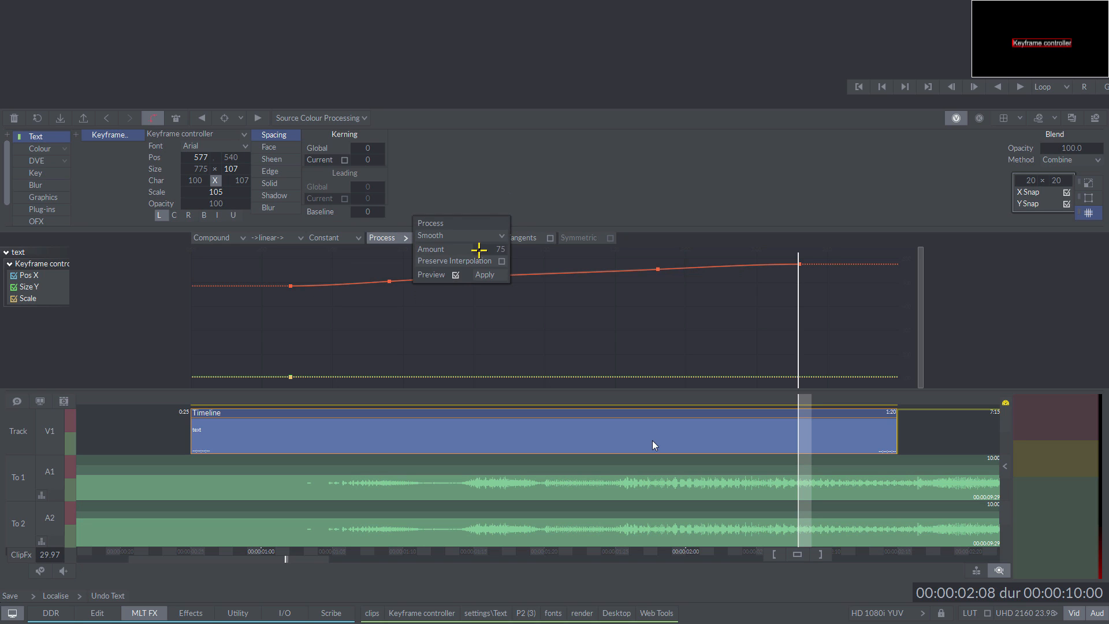
{"action": "left_click", "coordinate": [485, 274]}
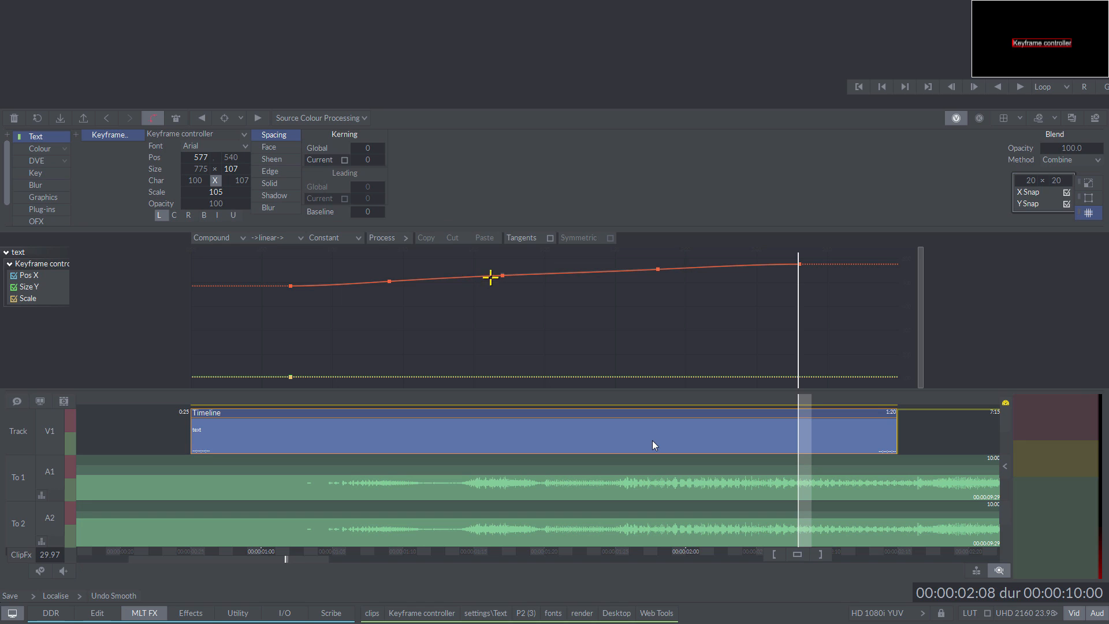
Step: Show the tangents, raise the outgoing tangent handle of the middle Pos X keyframe slightly, and hide the tangents again
{"action": "left_click", "coordinate": [490, 277]}
{"action": "left_click", "coordinate": [520, 238]}
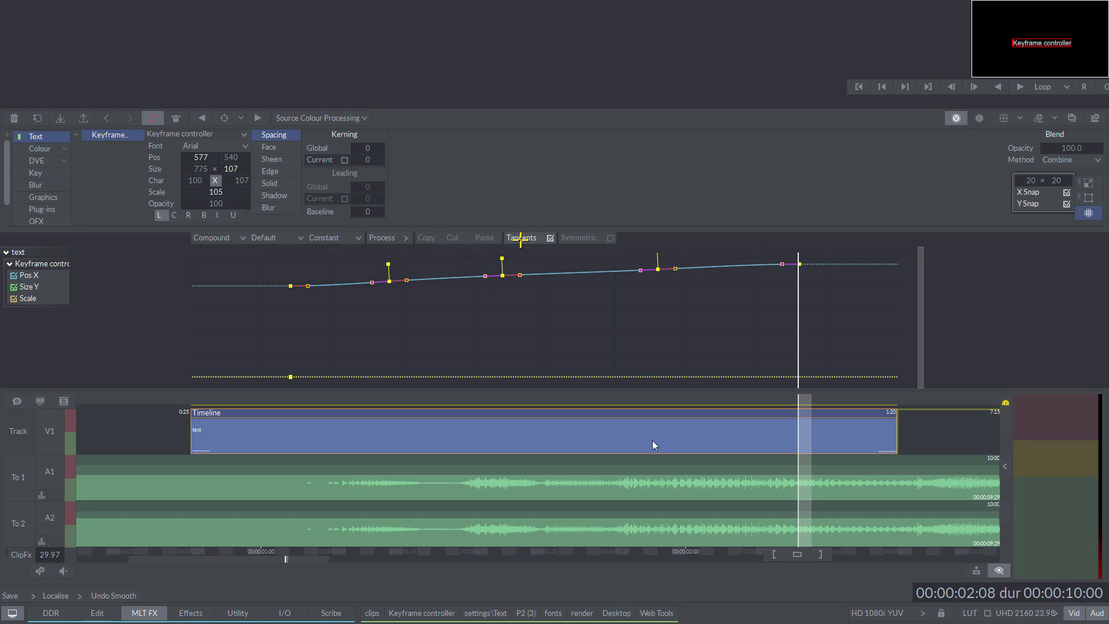
{"action": "left_click_drag", "start_coordinate": [519, 276], "coordinate": [520, 270]}
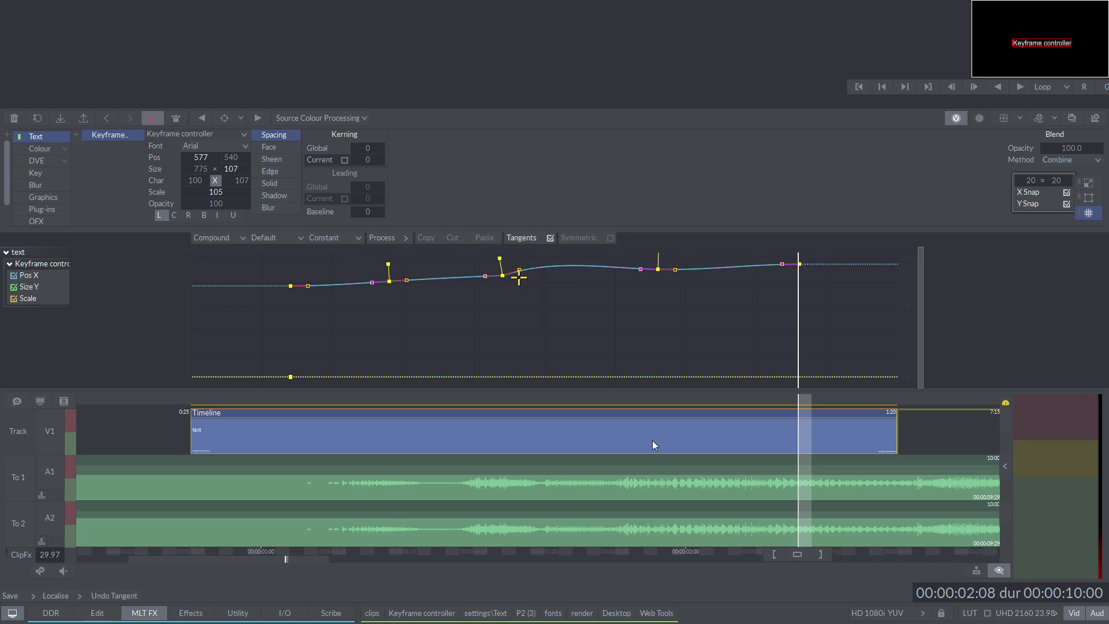
{"action": "left_click", "coordinate": [530, 238]}
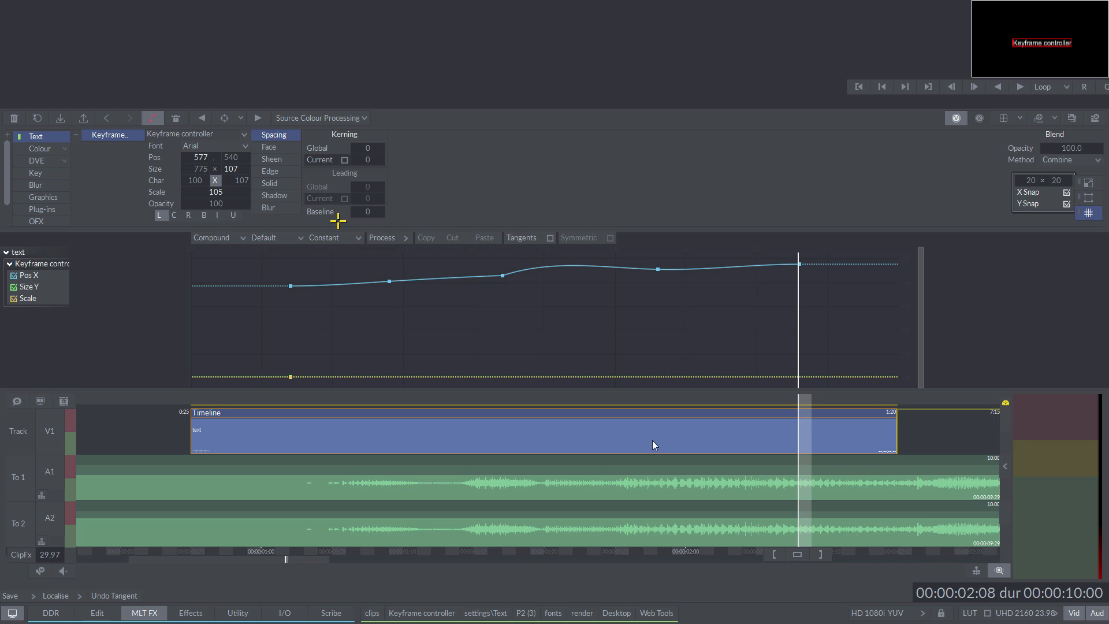
Step: Change the keyframe interpolation type to Curved and then to Linear->
{"action": "left_click", "coordinate": [287, 237]}
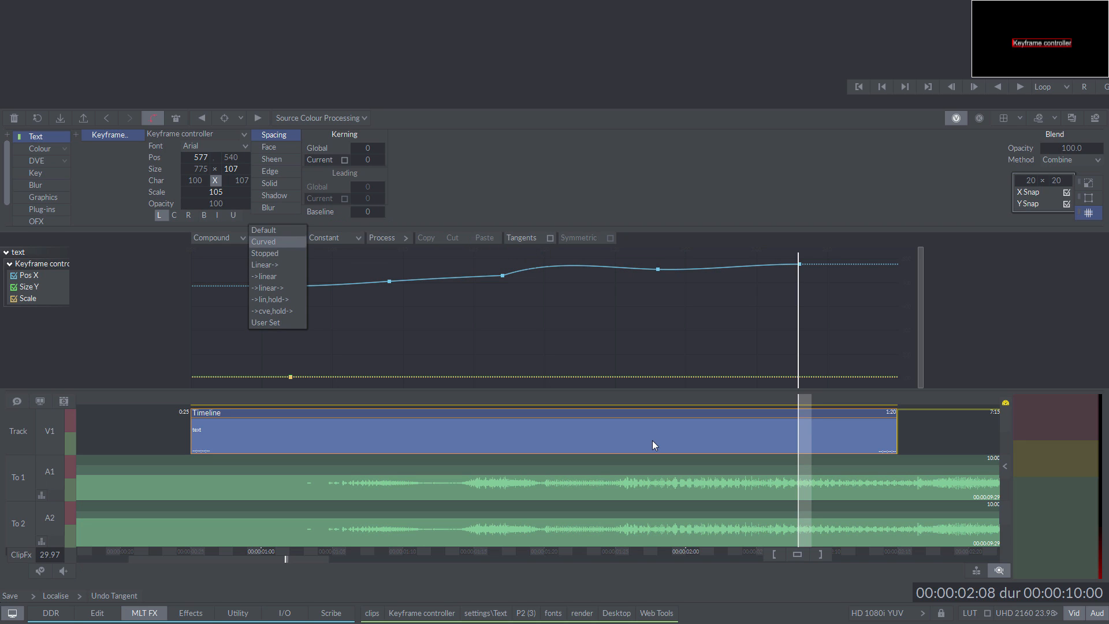
{"action": "left_click", "coordinate": [288, 231]}
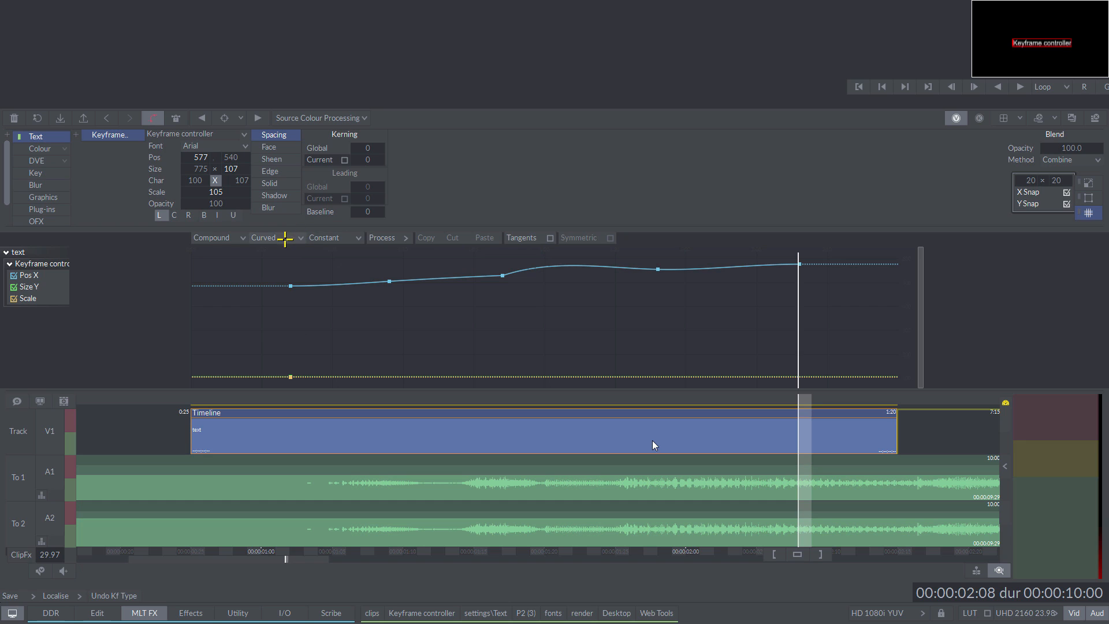
{"action": "left_click", "coordinate": [287, 237]}
{"action": "left_click", "coordinate": [282, 243]}
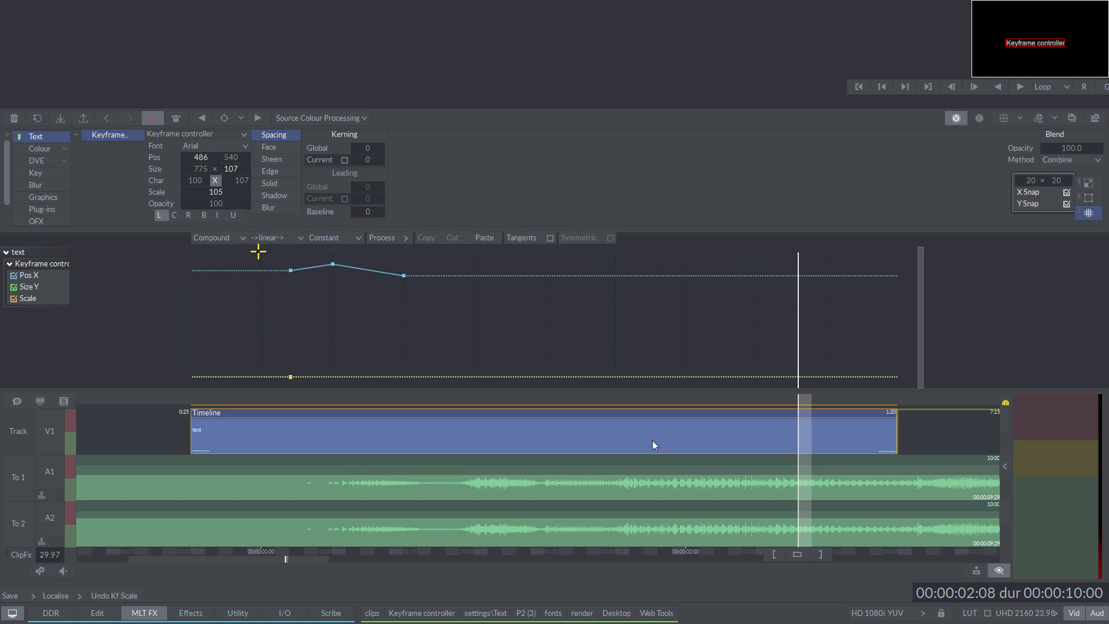
Step: Copy the three Pos X keyframes and paste them at 00:00:01:15 and 00:00:01:27
{"action": "left_click_drag", "start_coordinate": [258, 252], "coordinate": [438, 316]}
{"action": "left_click", "coordinate": [439, 264]}
{"action": "left_click", "coordinate": [483, 428]}
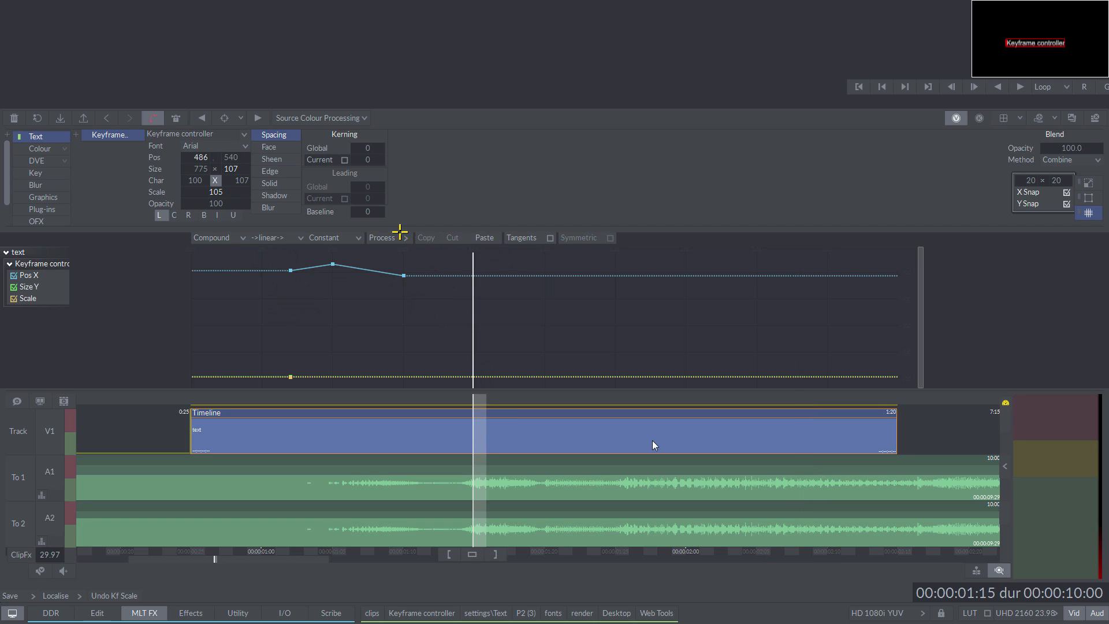
{"action": "left_click", "coordinate": [480, 238]}
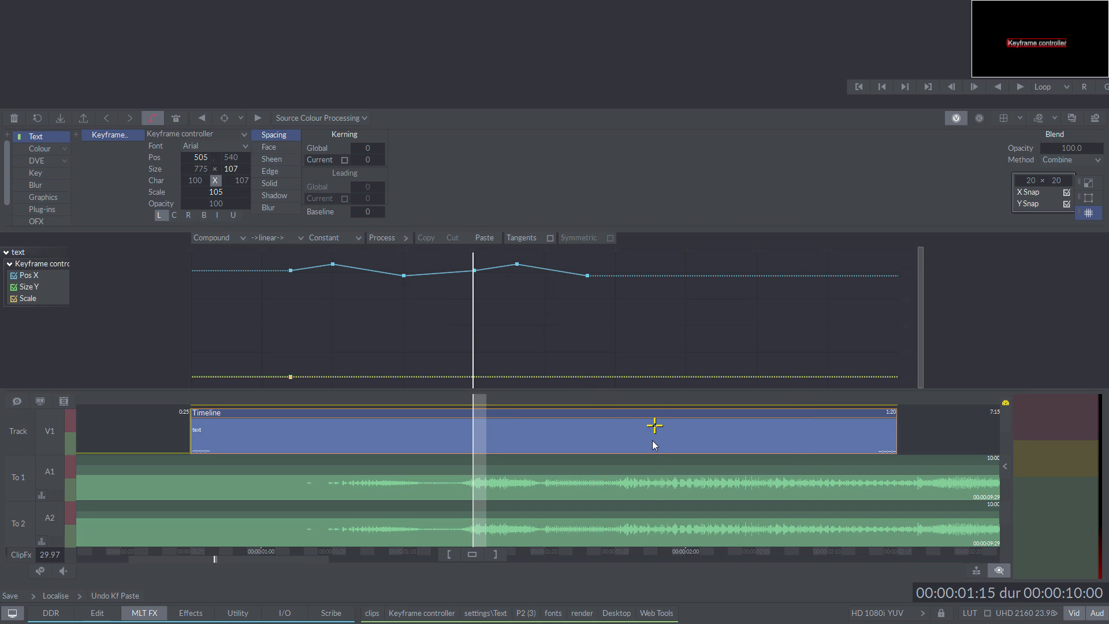
{"action": "left_click", "coordinate": [643, 430]}
{"action": "left_click", "coordinate": [485, 237]}
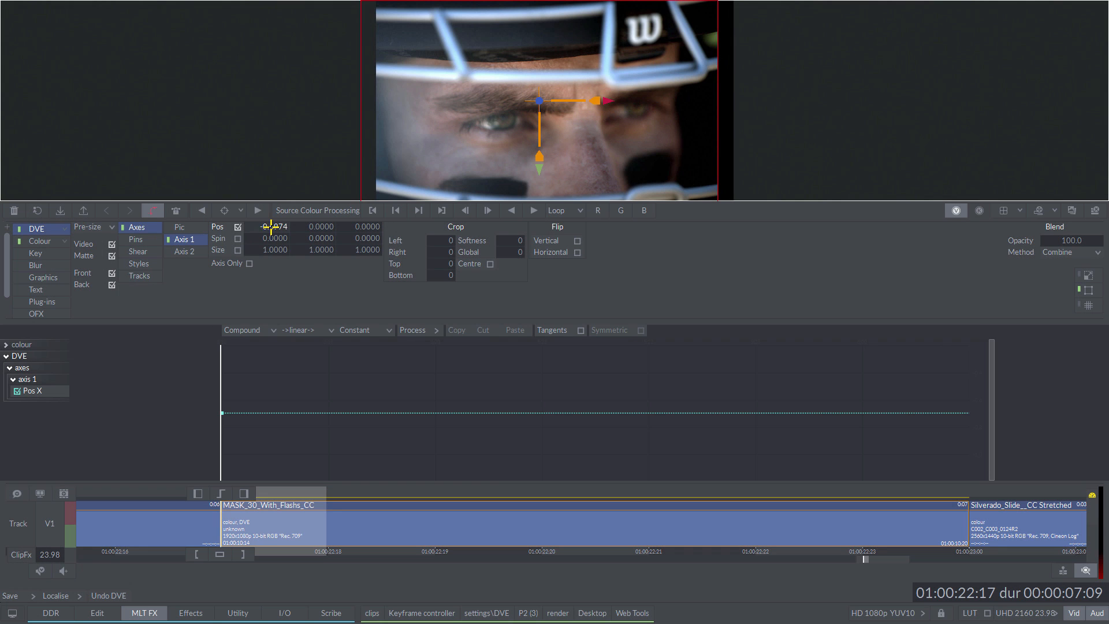
Step: On the MASK_30_With_Flashs_CC clip, show only point 1's X curve and shift the mask's upper-left point slightly right
{"action": "left_click_drag", "start_coordinate": [271, 231], "coordinate": [278, 228]}
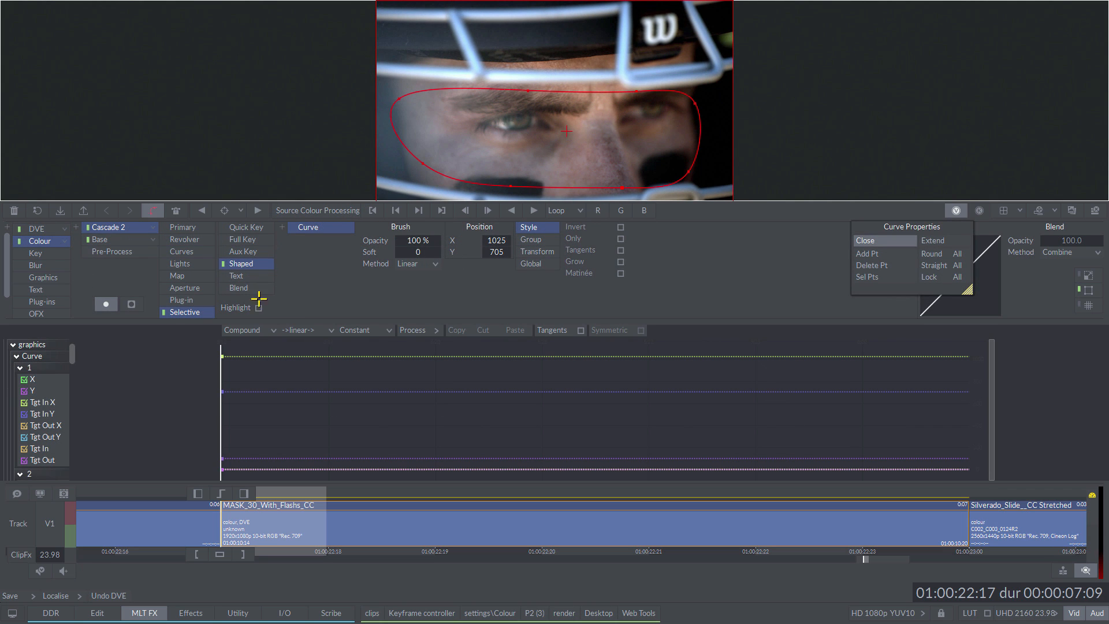
{"action": "left_click", "coordinate": [33, 378]}
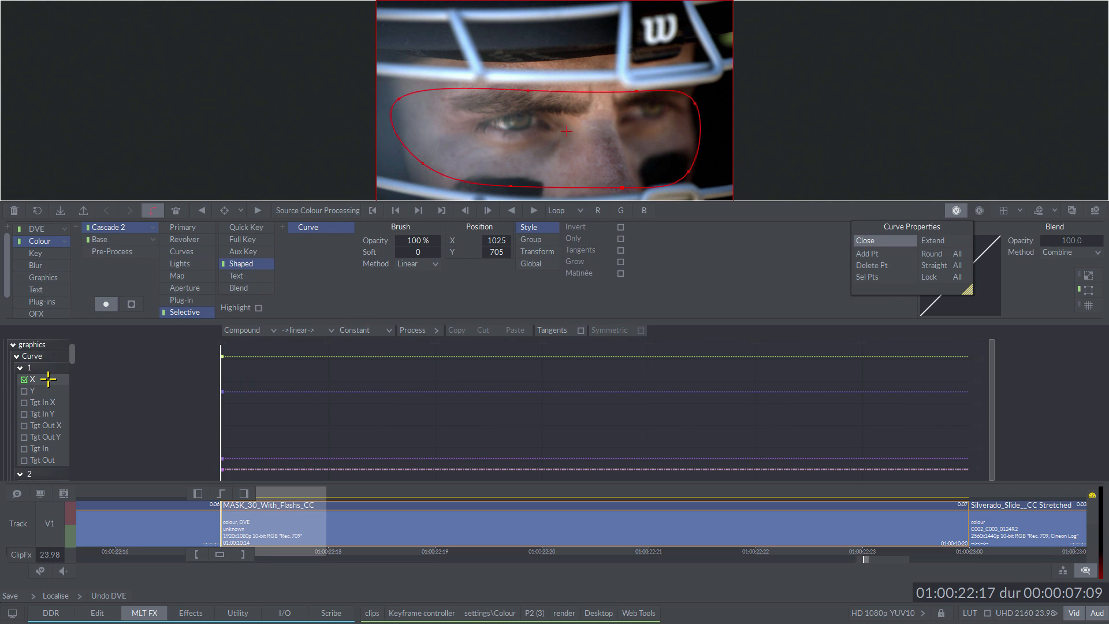
{"action": "left_click_drag", "start_coordinate": [397, 99], "coordinate": [418, 101]}
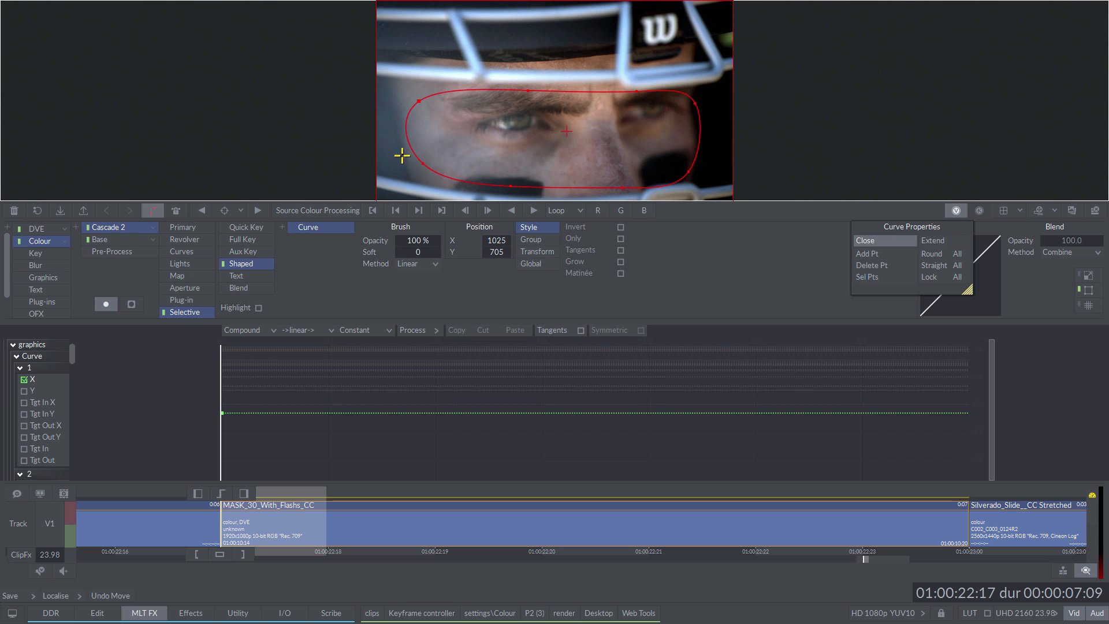